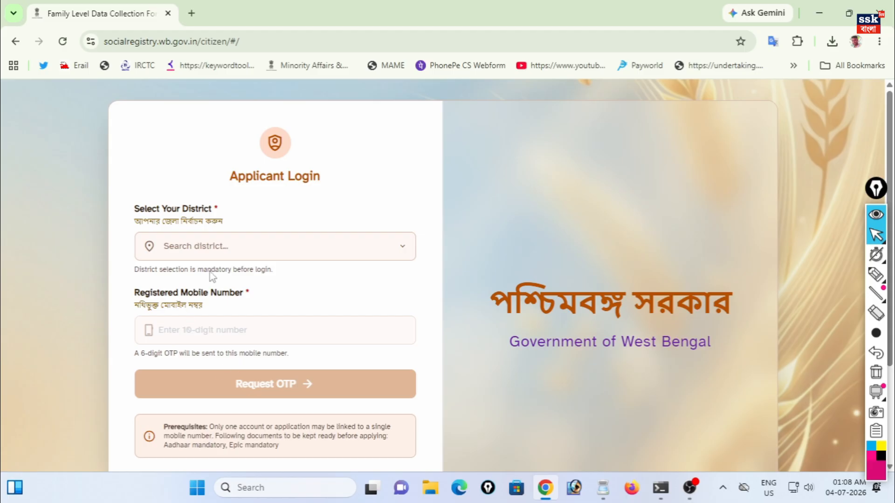
- Pick MEDINIPUR EAST as the district
left_click(215, 246)
scroll(206, 335, "down", 5)
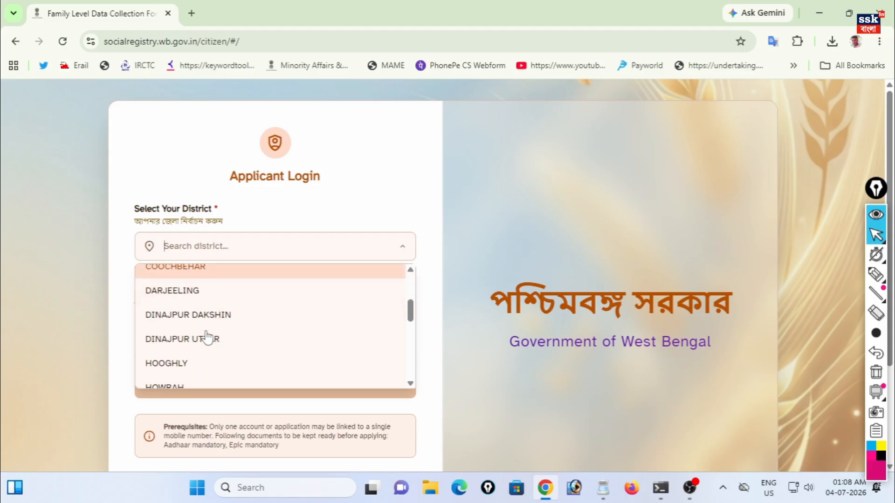
scroll(206, 337, "down", 4)
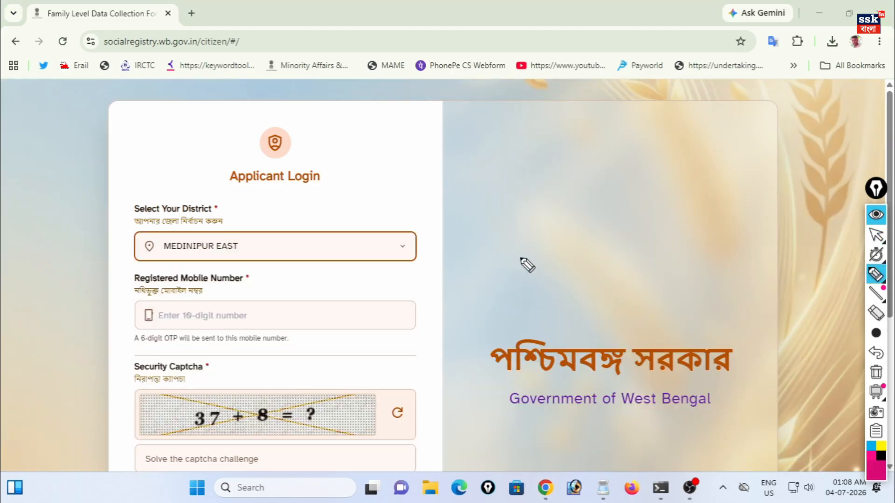
- Mark the mobile number, captcha 45, OTP request and OTP verification steps for viewers
left_click_drag(216, 291, 278, 257)
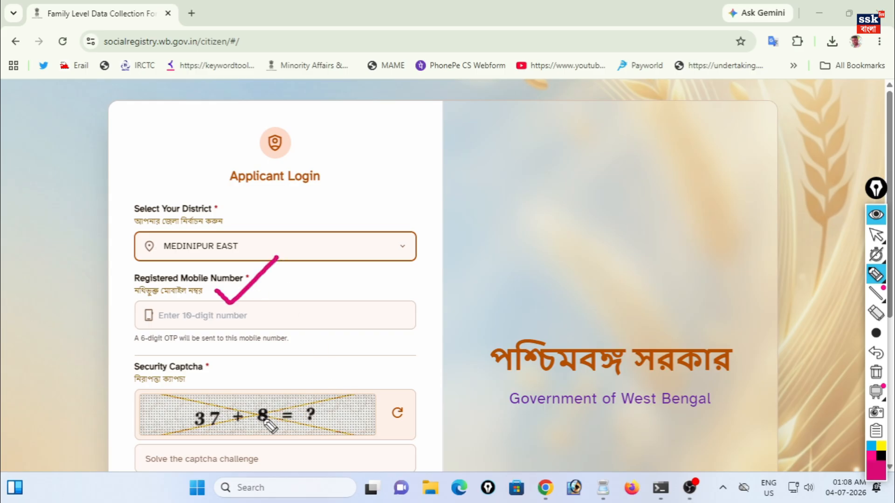
left_click_drag(240, 449, 294, 425)
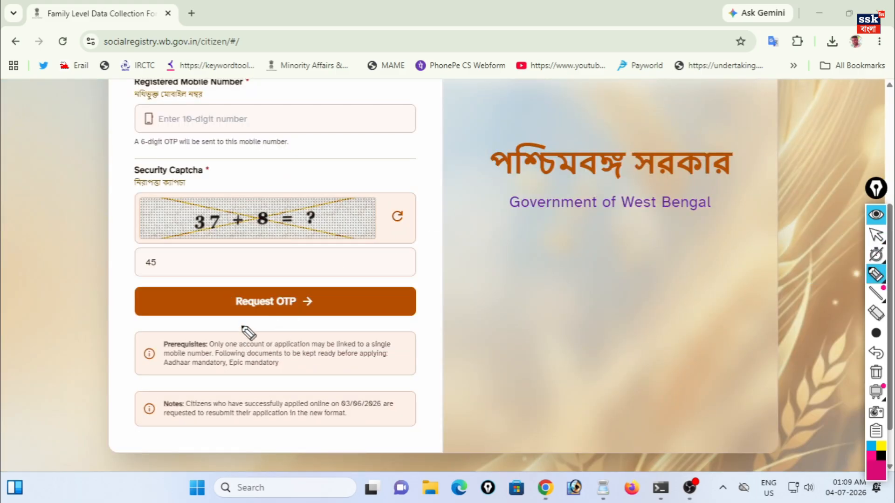
mouse_move(234, 275)
left_mouse_down()
mouse_move(247, 343)
mouse_move(302, 262)
left_mouse_up()
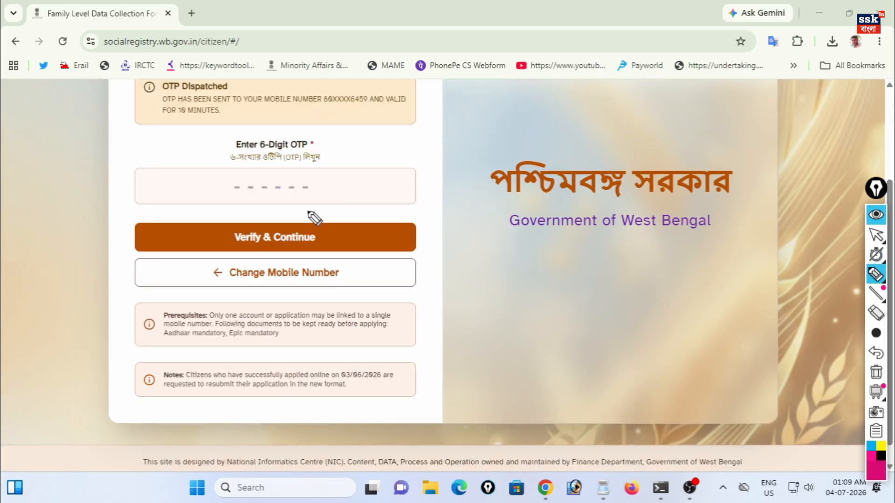
left_click_drag(256, 164, 305, 142)
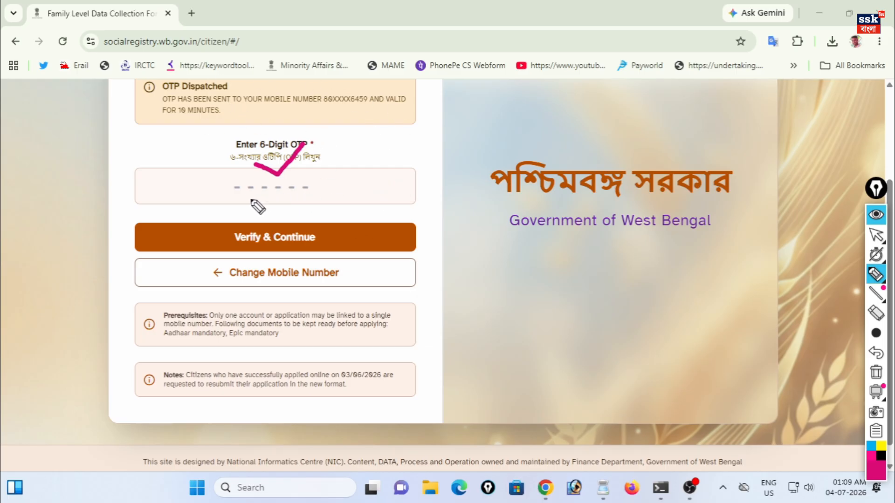
left_click(277, 195)
mouse_move(276, 196)
left_mouse_down()
mouse_move(234, 250)
mouse_move(333, 252)
mouse_move(285, 211)
mouse_move(233, 224)
mouse_move(232, 233)
left_mouse_up()
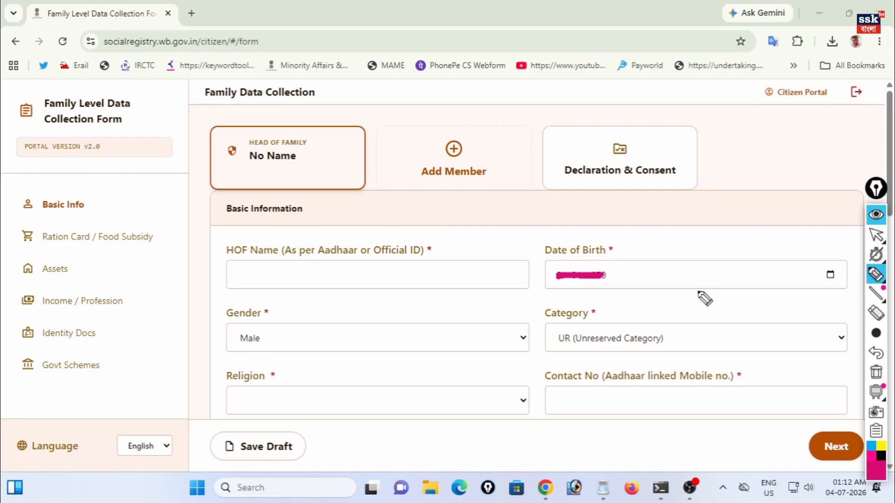
- Check-mark the Basic Info section, HOF Name and Date of Birth fields for viewers
left_click(103, 200)
left_click_drag(111, 205, 170, 166)
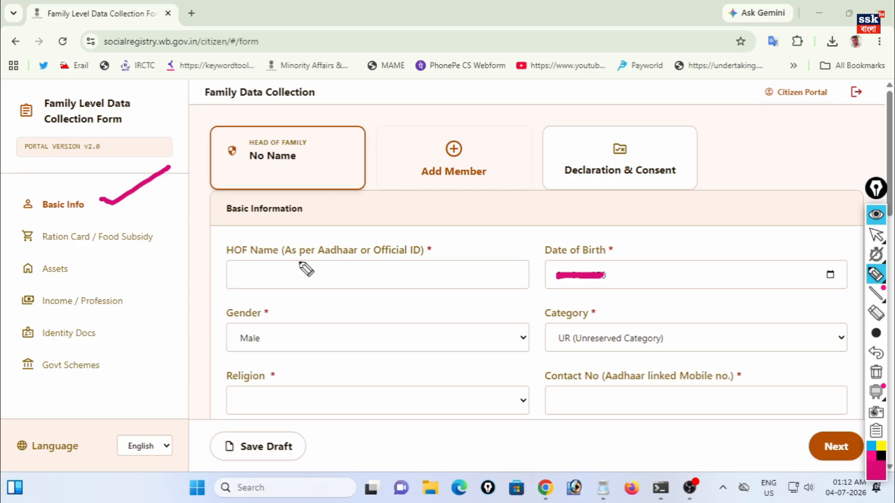
left_click_drag(294, 247, 331, 236)
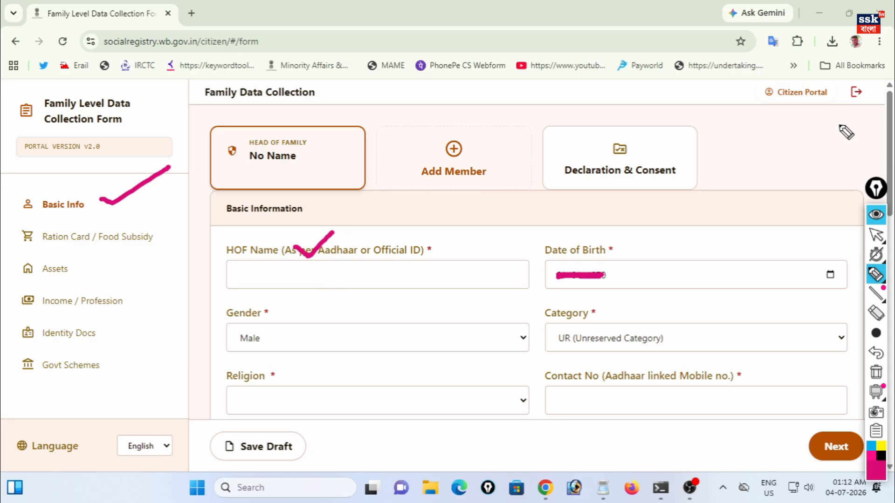
left_click_drag(818, 262, 855, 227)
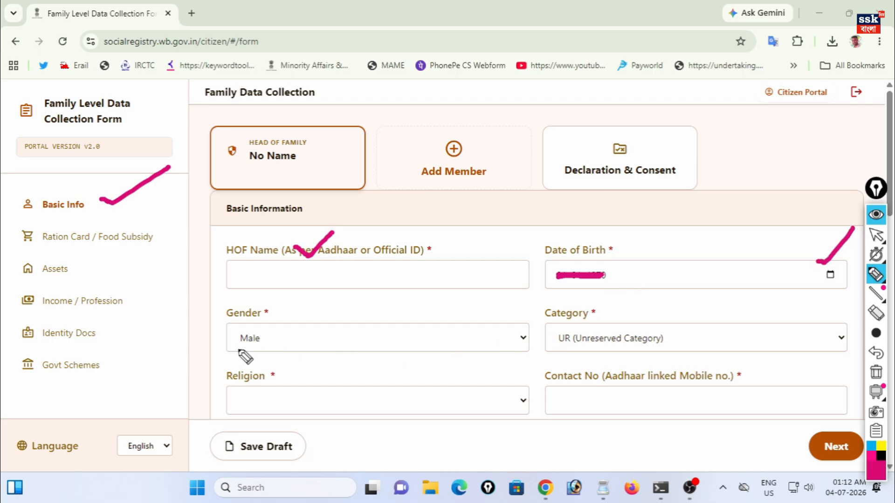
left_click(877, 235)
- Set gender to Male, keep category UR, and choose Islam as religion
left_click(330, 342)
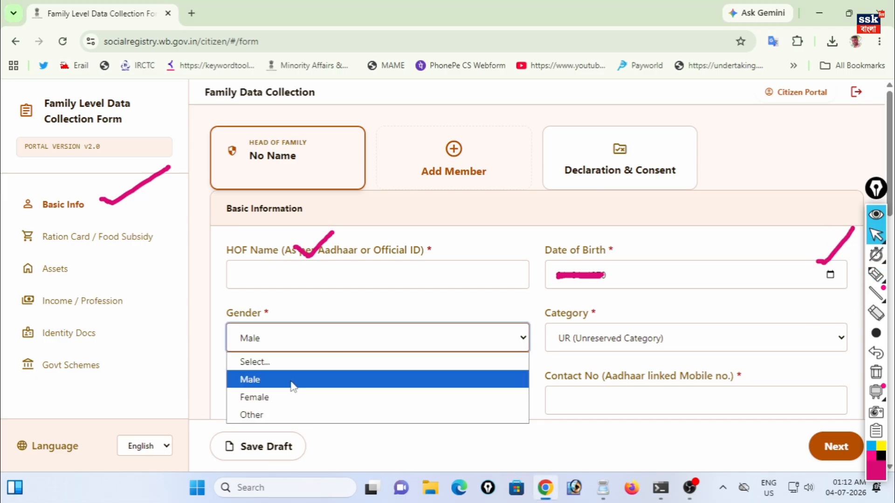
left_click(293, 387)
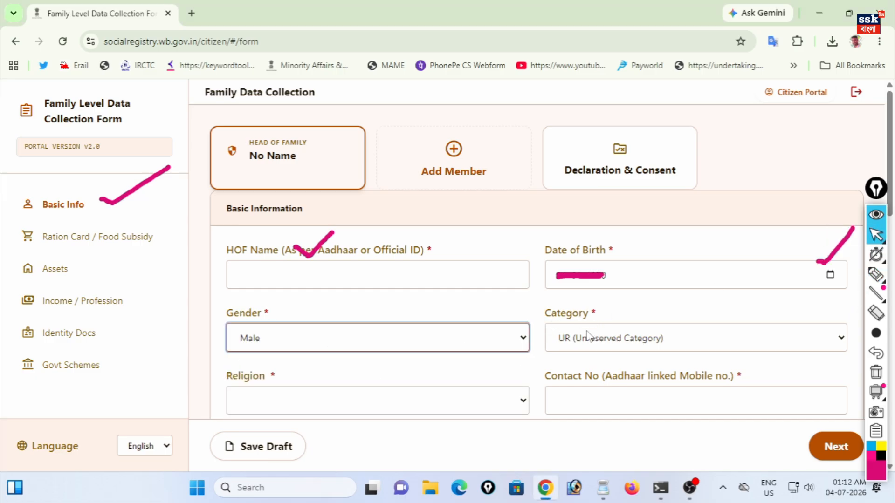
left_click(593, 345)
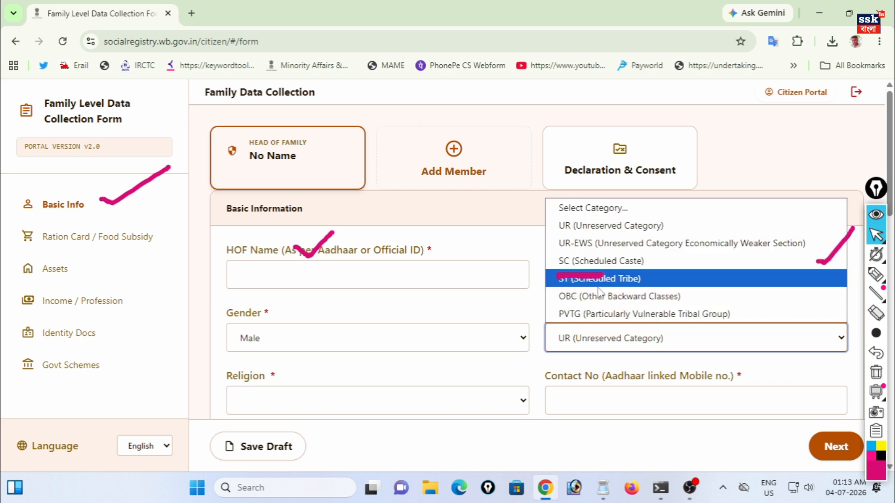
left_click(600, 229)
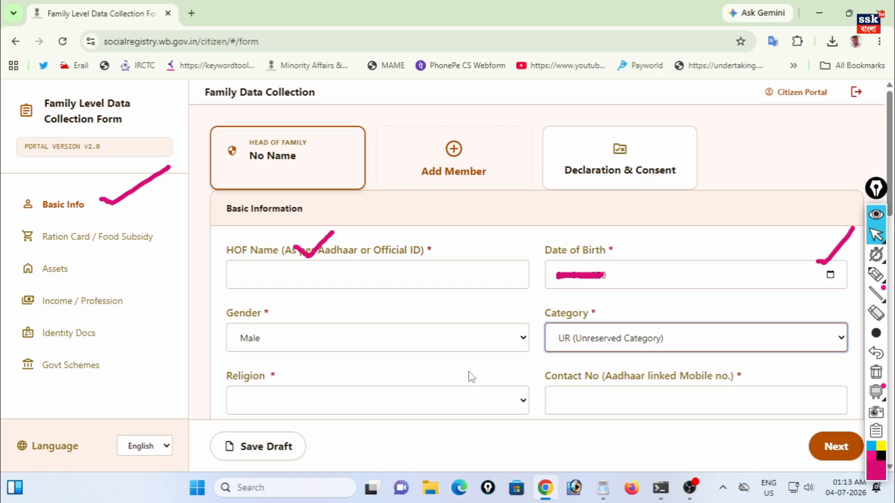
left_click(344, 406)
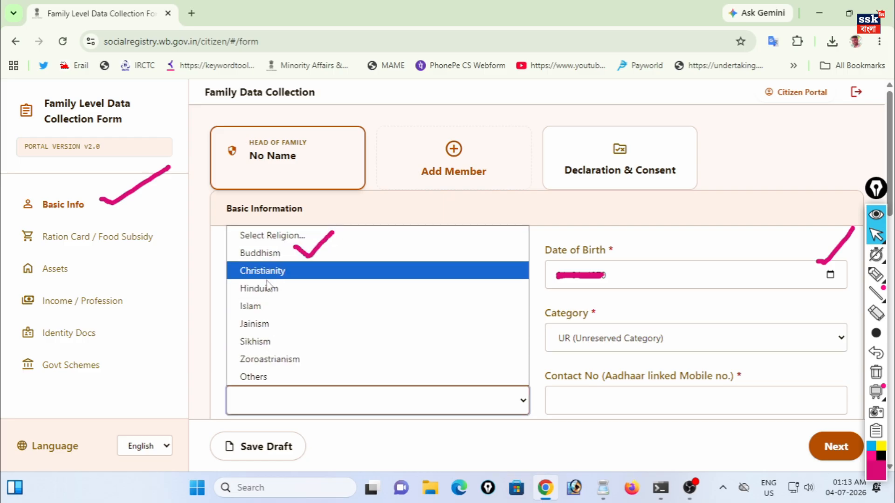
left_click(266, 308)
- Check-mark the Category and Contact No fields for viewers
left_click(876, 275)
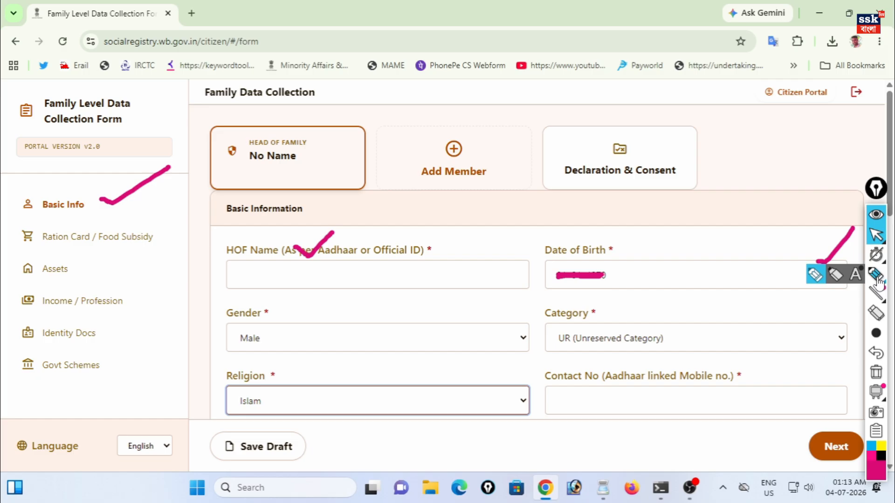
left_click_drag(582, 363, 628, 333)
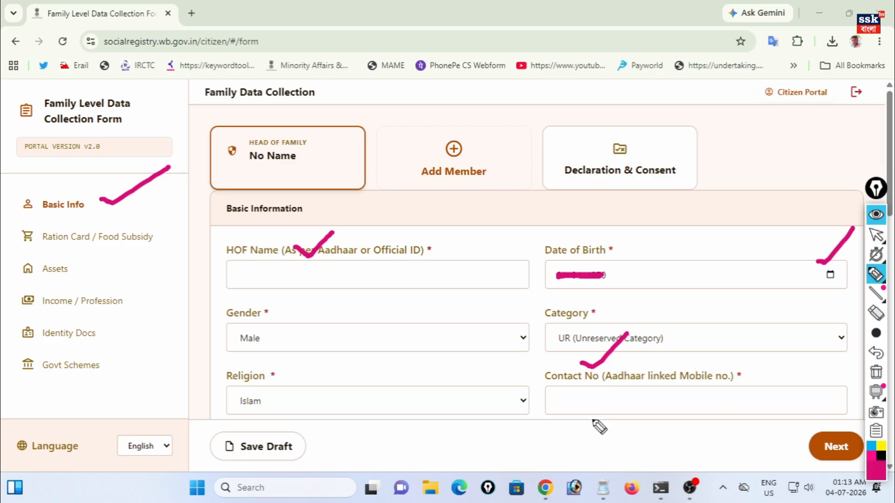
left_click_drag(588, 385, 648, 357)
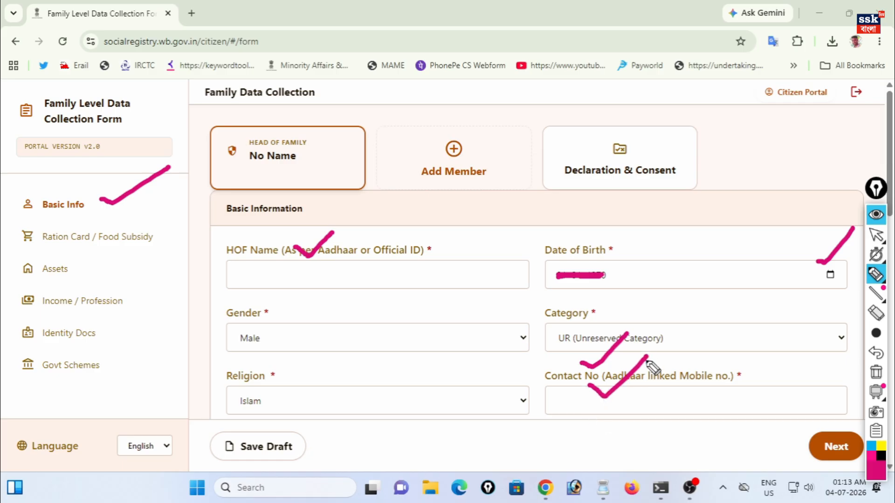
scroll(645, 354, "down", 10)
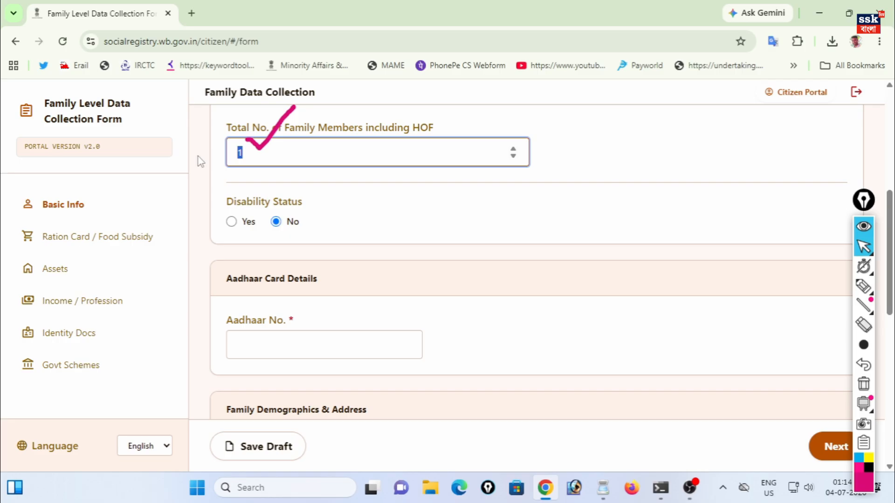
- Set total family members to 2 and select disability Yes to reveal certificate fields
key("Up")
left_click(322, 195)
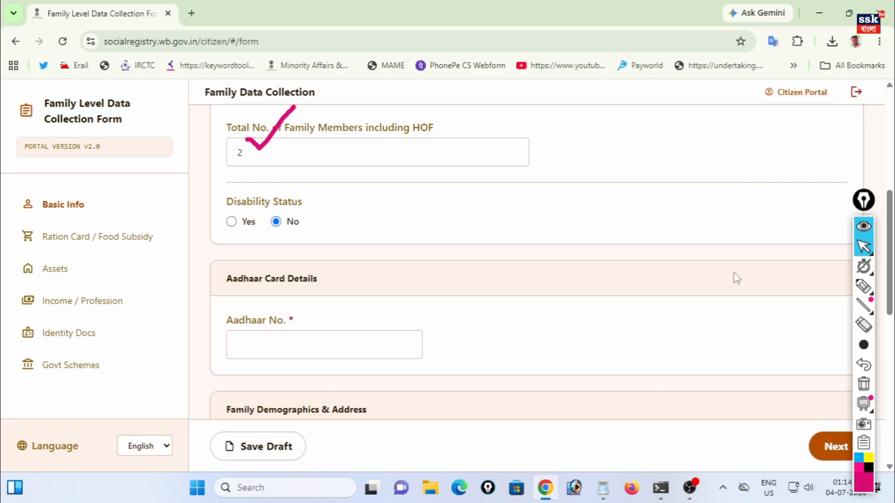
left_click(233, 223)
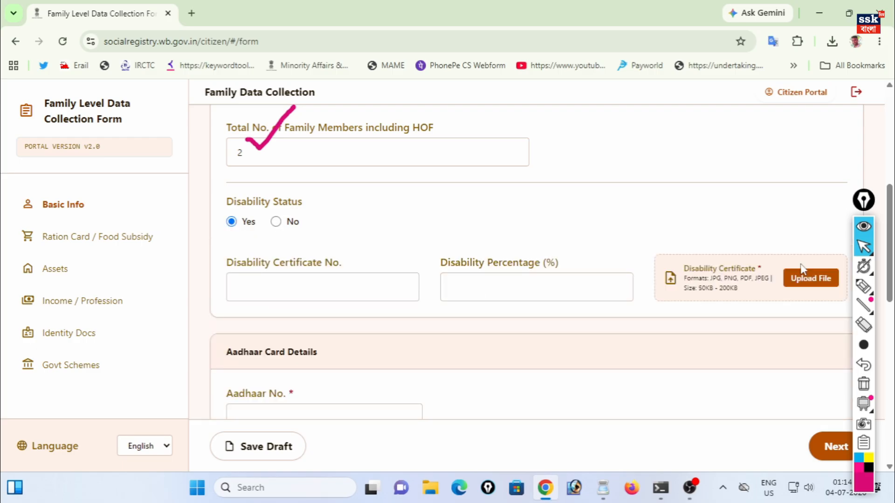
- Highlight the Disability Certificate No., percentage, certificate upload and Aadhaar No. fields for viewers
left_click(864, 286)
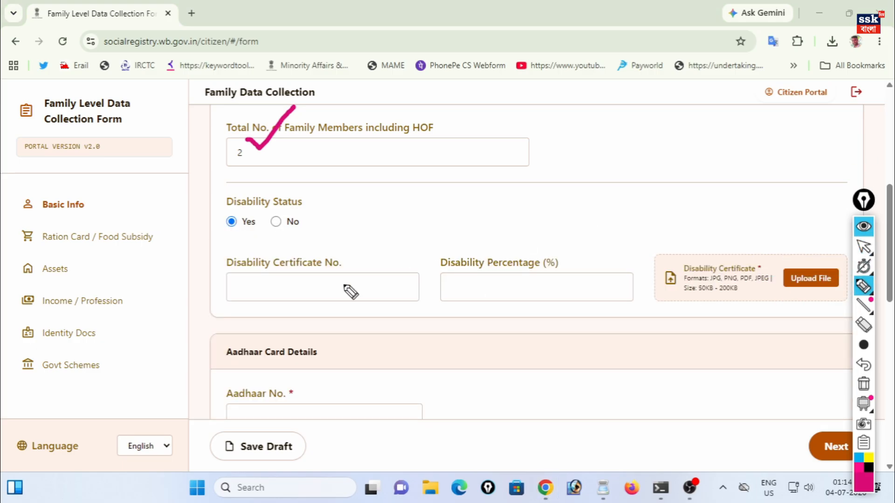
mouse_move(279, 266)
left_mouse_down()
mouse_move(303, 276)
mouse_move(370, 229)
left_mouse_up()
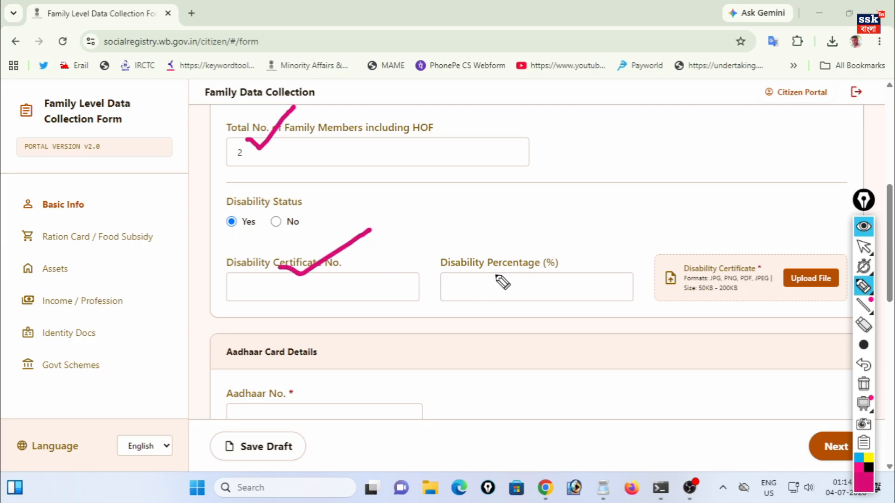
mouse_move(492, 262)
left_mouse_down()
mouse_move(507, 273)
mouse_move(535, 242)
left_mouse_up()
mouse_move(786, 253)
left_mouse_down()
mouse_move(796, 263)
mouse_move(825, 228)
left_mouse_up()
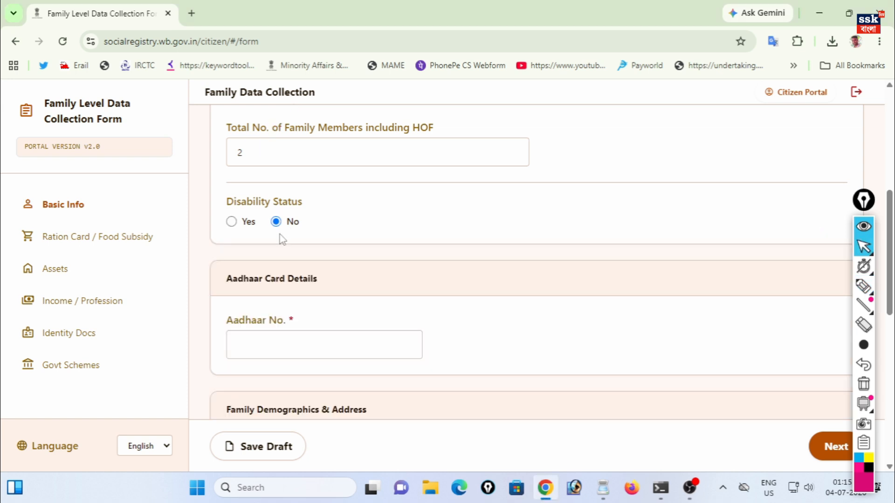
left_click(863, 286)
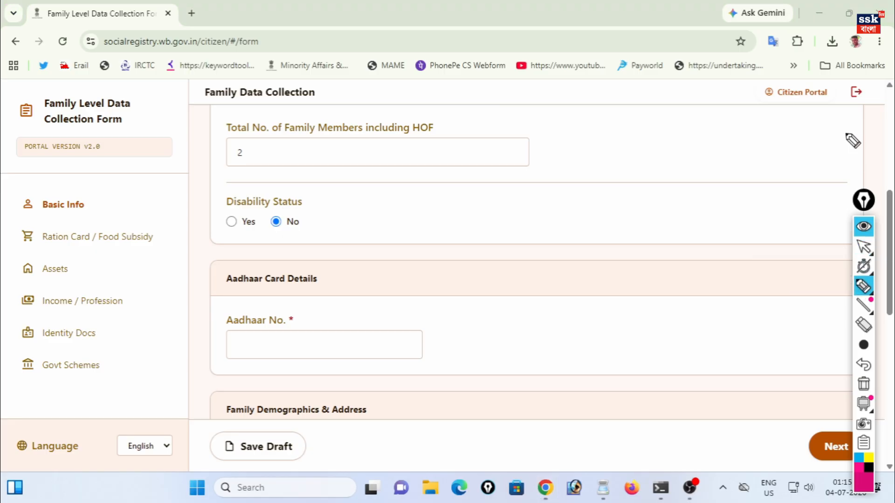
mouse_move(250, 307)
left_mouse_down()
mouse_move(269, 316)
mouse_move(319, 272)
left_mouse_up()
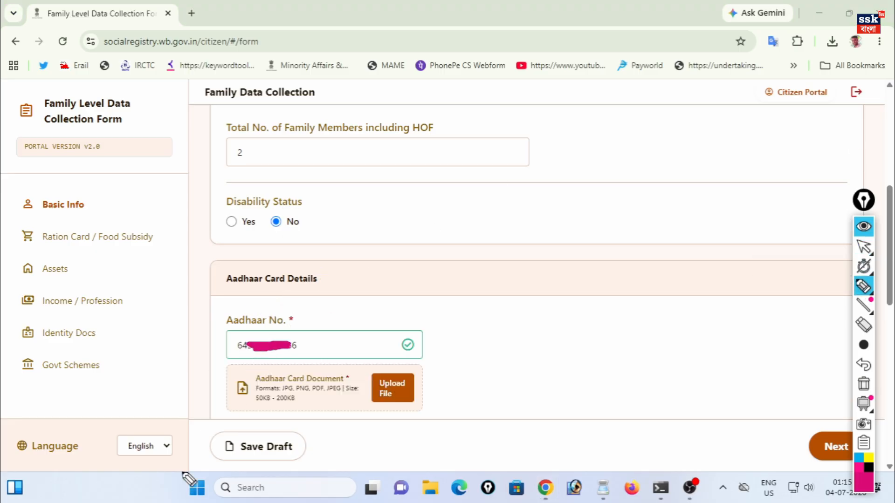
- Annotate the Aadhaar Card Details upload area as the Aadhaar document is attached
mouse_move(368, 365)
left_mouse_down()
mouse_move(362, 380)
mouse_move(390, 410)
mouse_move(429, 369)
mouse_move(377, 361)
mouse_move(366, 371)
left_mouse_up()
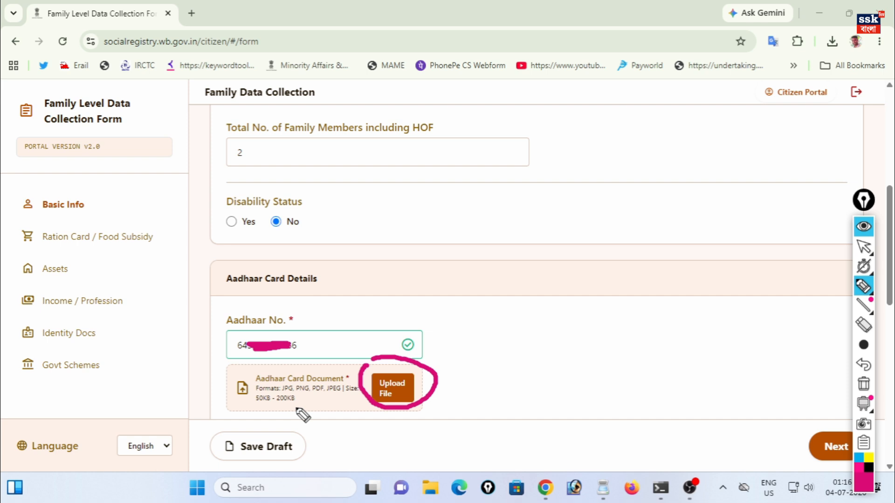
left_click_drag(384, 362, 417, 338)
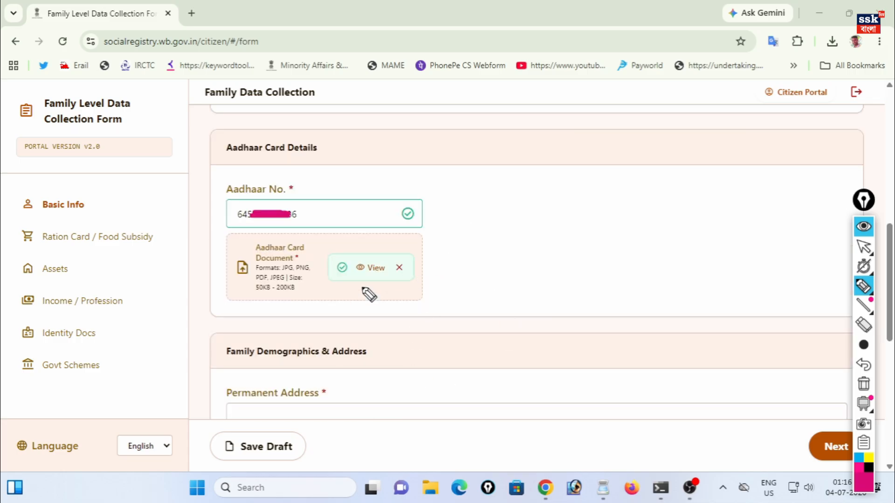
mouse_move(342, 240)
left_mouse_down()
mouse_move(324, 254)
mouse_move(383, 304)
mouse_move(418, 233)
mouse_move(344, 243)
left_mouse_up()
mouse_move(350, 310)
left_mouse_down()
mouse_move(373, 279)
mouse_move(380, 302)
left_mouse_up()
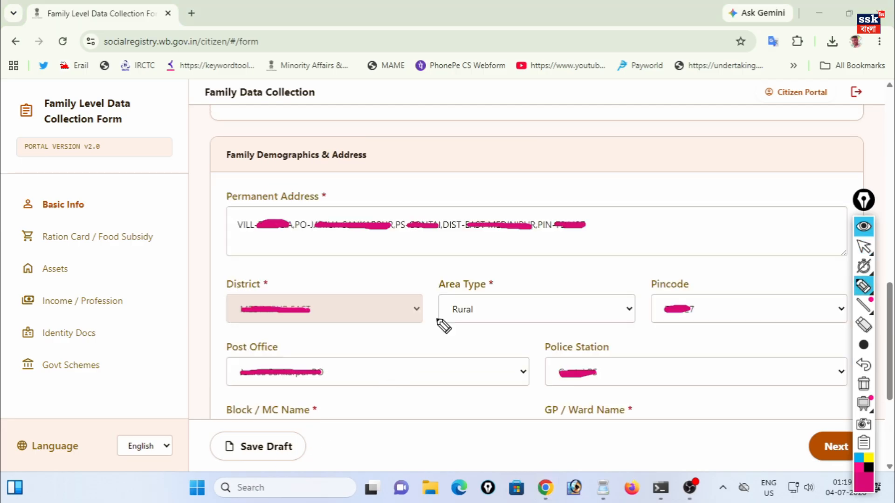
mouse_move(258, 174)
left_mouse_down()
mouse_move(283, 183)
mouse_move(322, 149)
left_mouse_up()
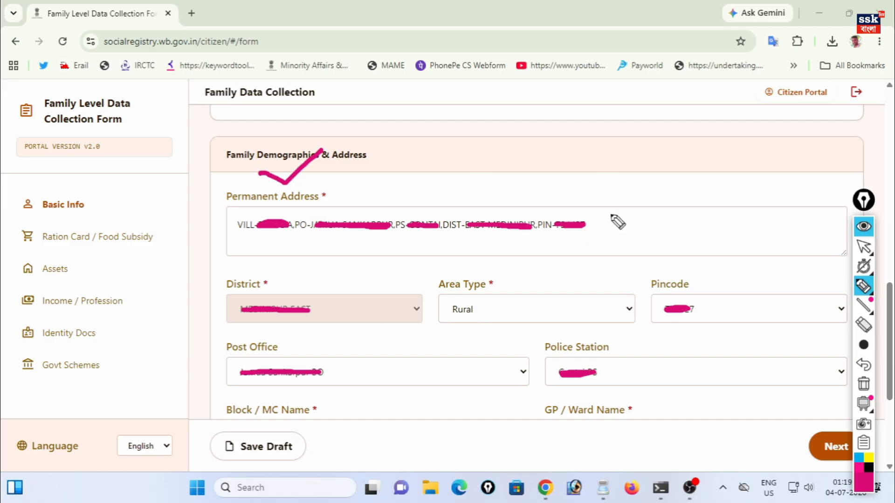
left_click_drag(233, 242, 345, 242)
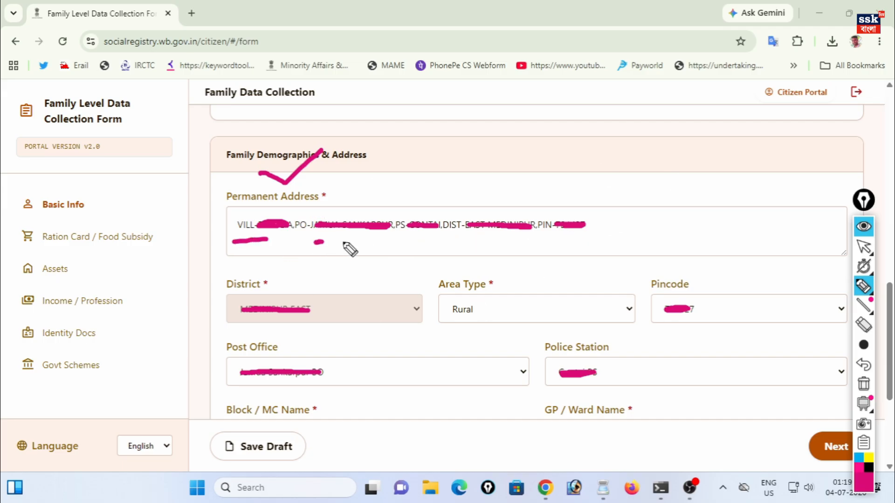
left_click_drag(448, 239, 483, 239)
left_click_drag(557, 241, 584, 235)
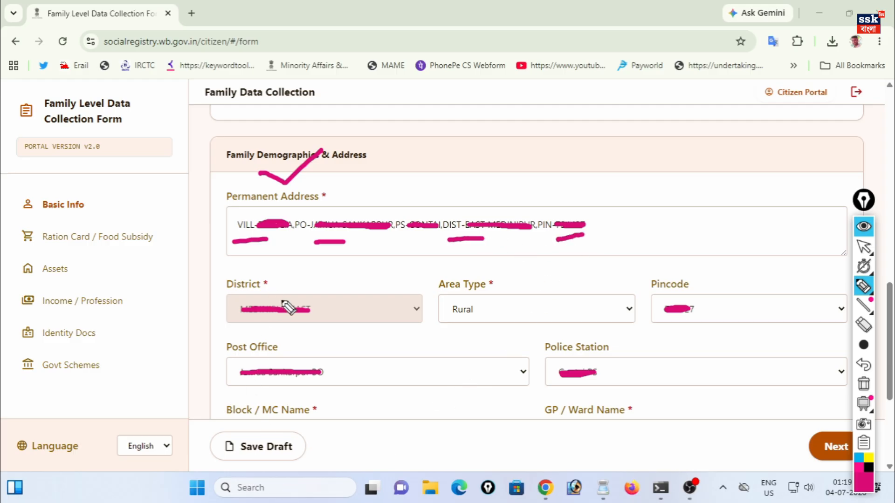
left_click_drag(404, 295, 423, 273)
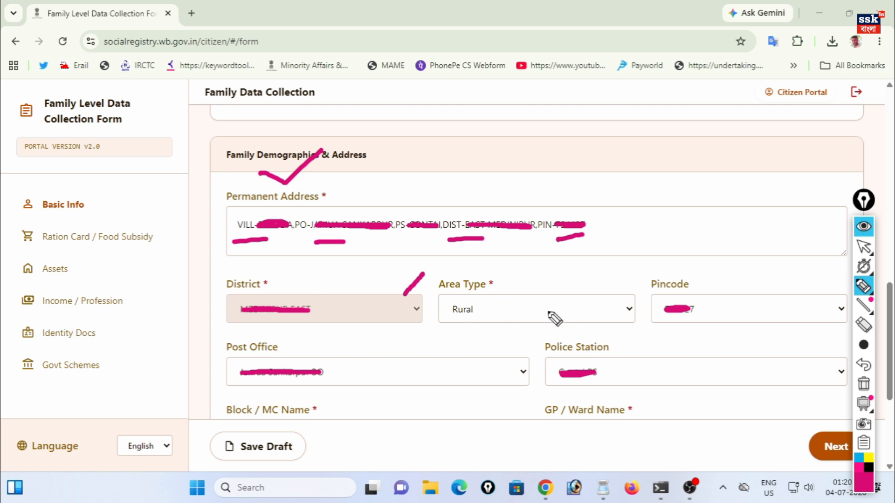
left_click(864, 247)
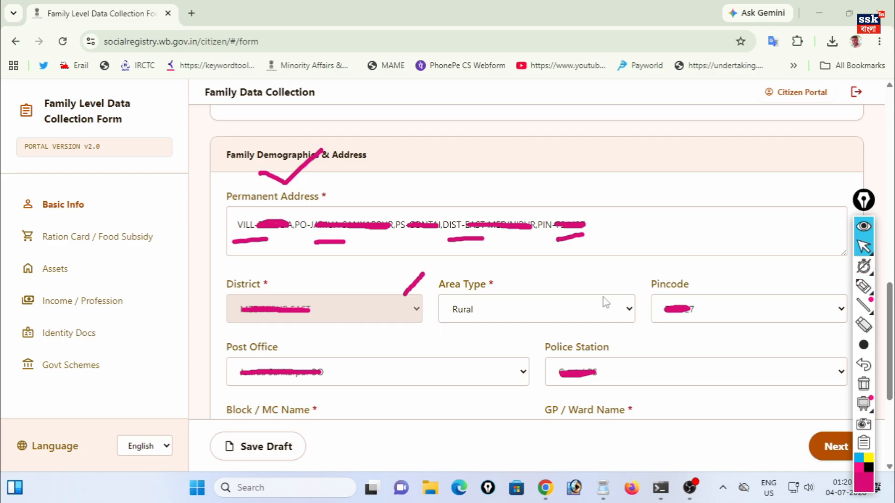
left_click(530, 315)
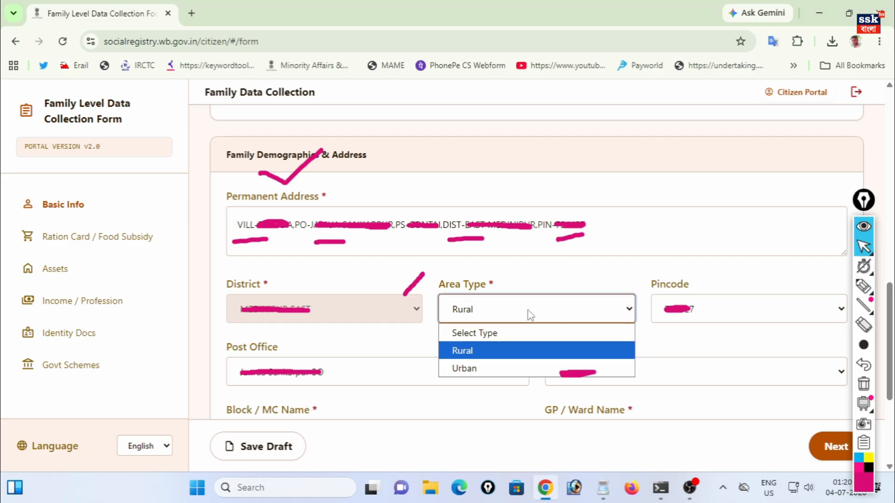
left_click(471, 355)
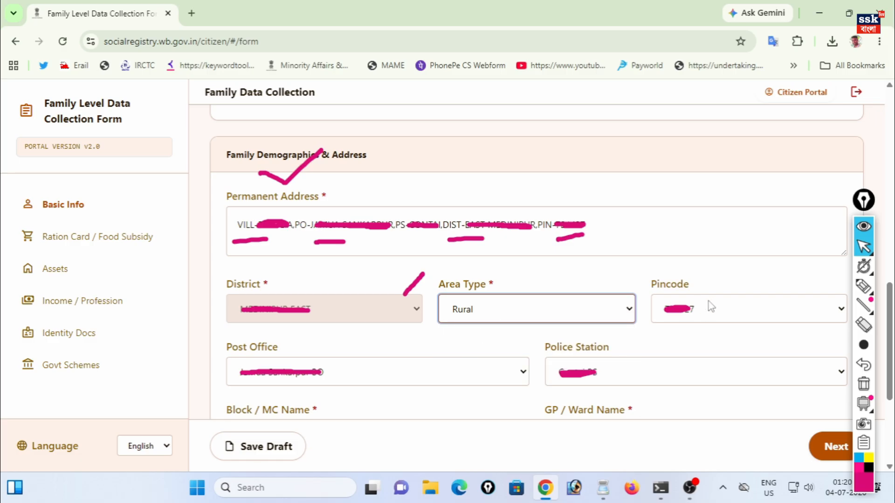
left_click(777, 320)
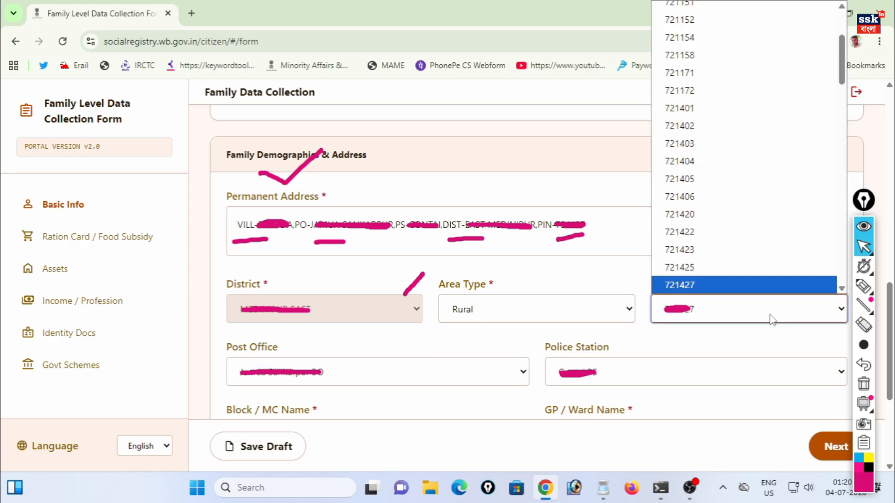
left_click(712, 336)
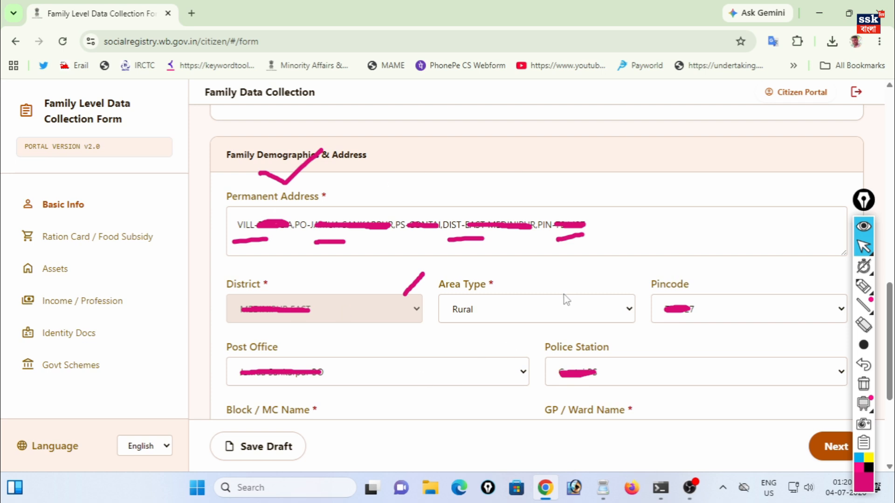
scroll(567, 300, "down", 4)
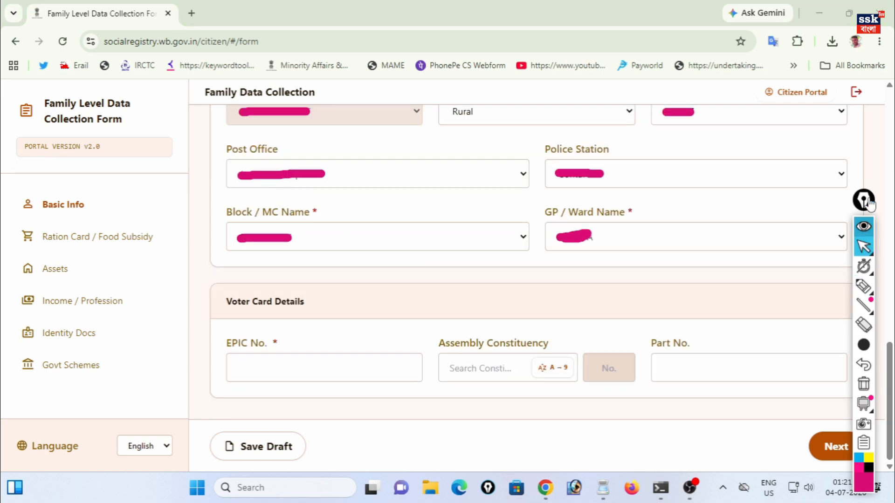
left_click(383, 238)
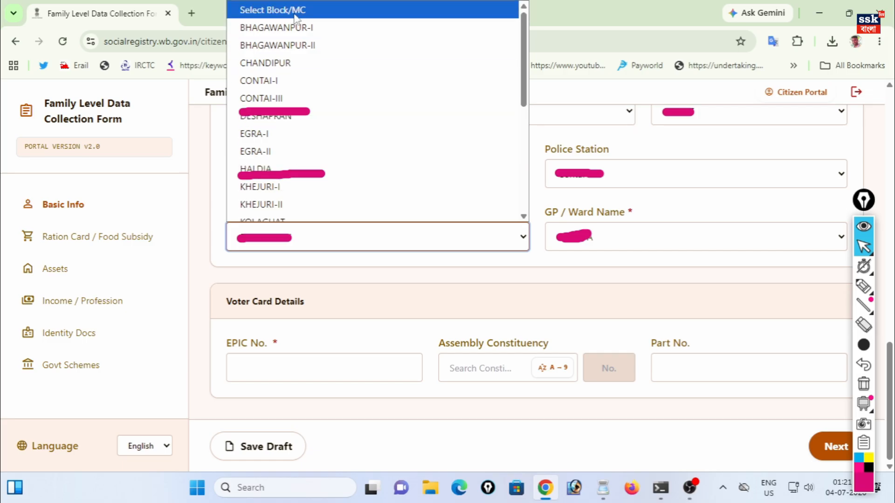
left_click(301, 271)
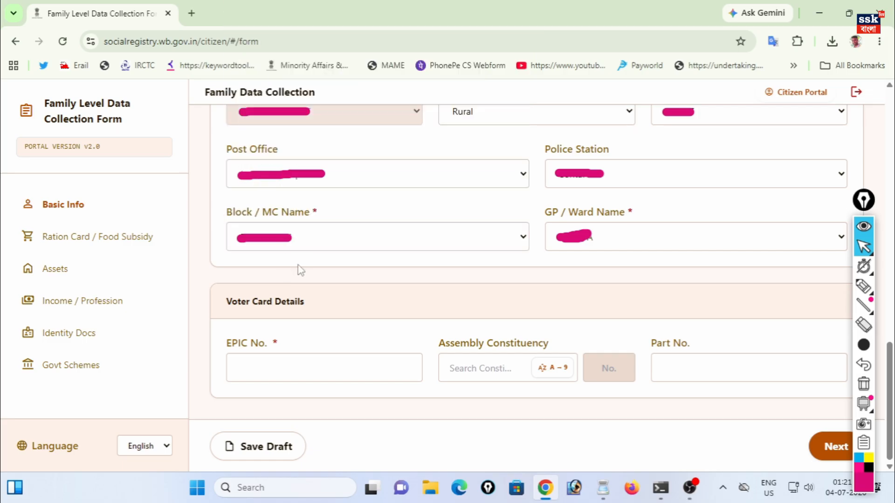
left_click(609, 242)
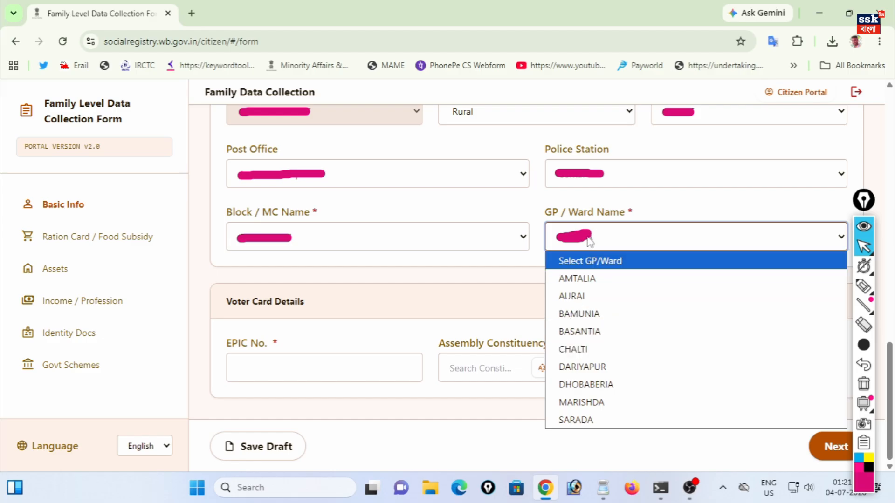
left_click(537, 259)
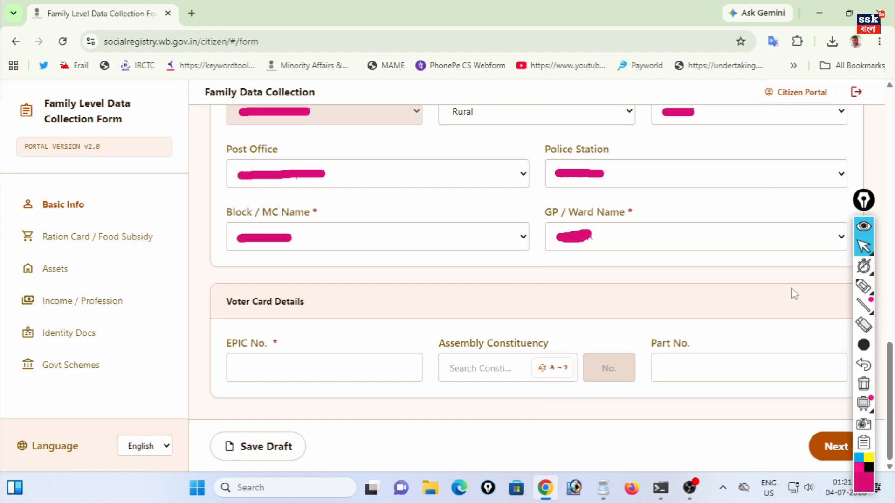
left_click(864, 286)
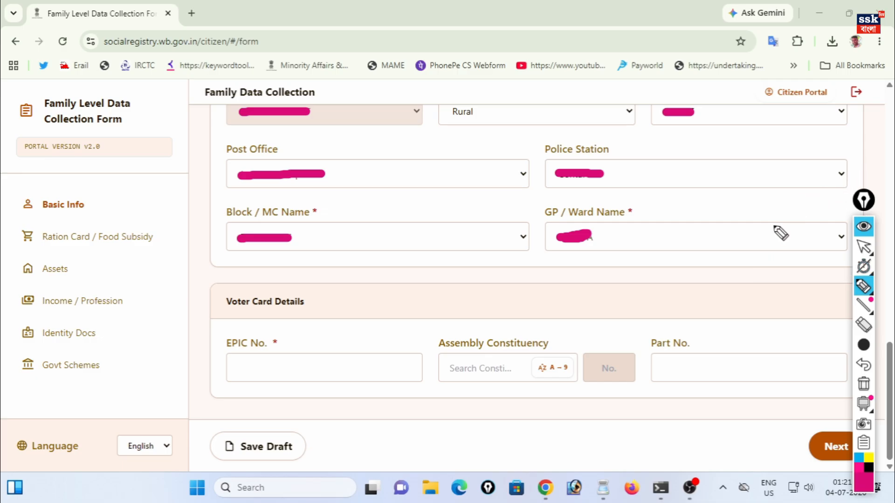
mouse_move(277, 335)
left_mouse_down()
mouse_move(297, 346)
mouse_move(354, 299)
left_mouse_up()
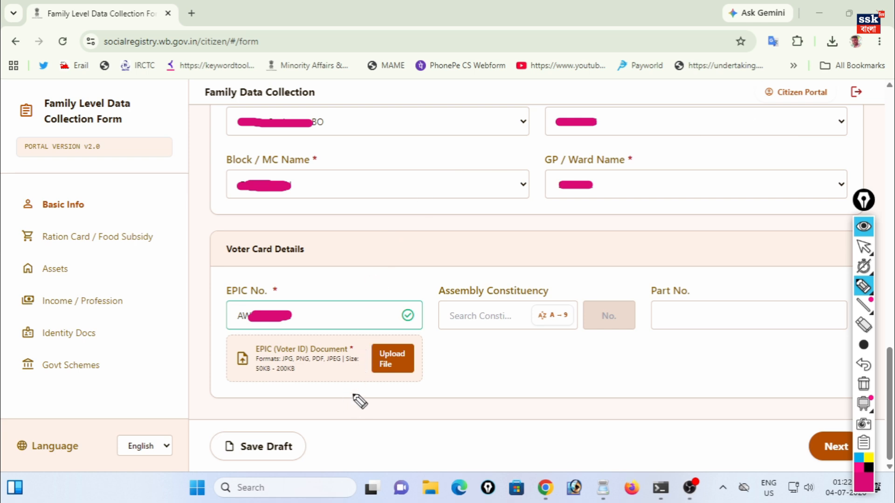
- Annotate the EPIC No. field and the voter ID document upload
mouse_move(362, 328)
left_mouse_down()
mouse_move(349, 341)
mouse_move(440, 391)
mouse_move(374, 330)
left_mouse_up()
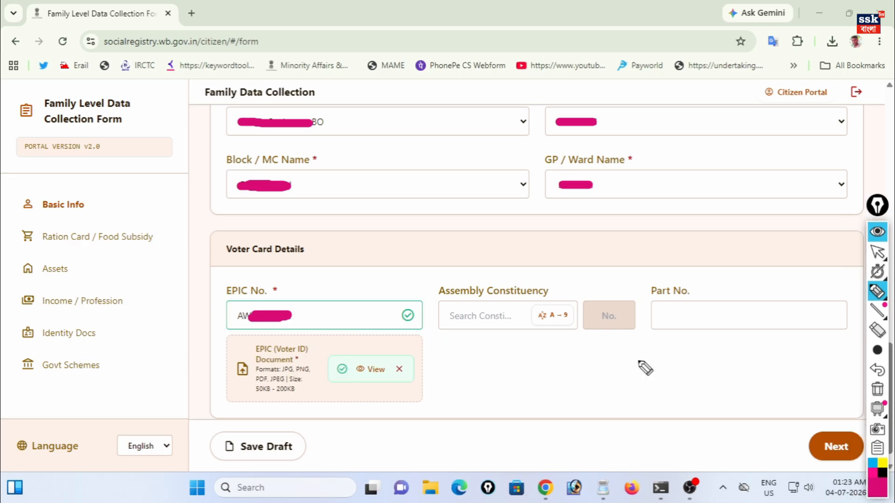
mouse_move(803, 405)
left_mouse_down()
mouse_move(777, 410)
mouse_move(857, 477)
left_mouse_up()
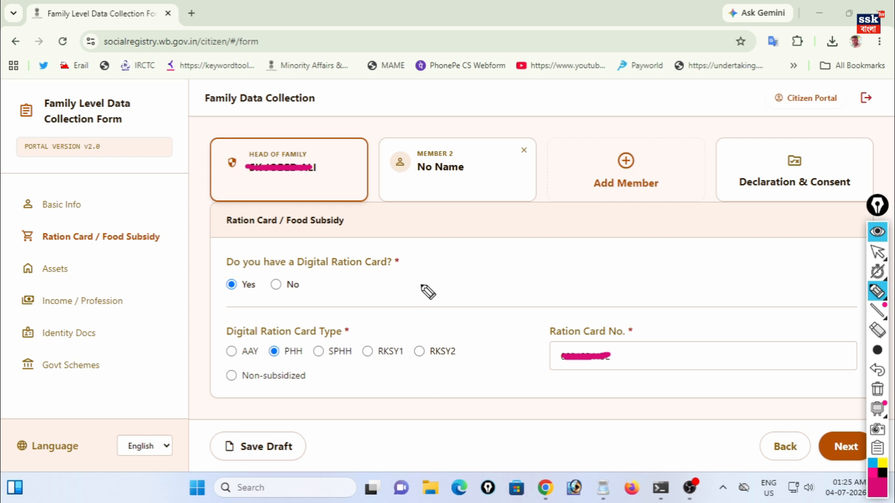
- Mark the ration card answers Yes, PHH and card number, then advance to Assets
left_click_drag(281, 141, 297, 125)
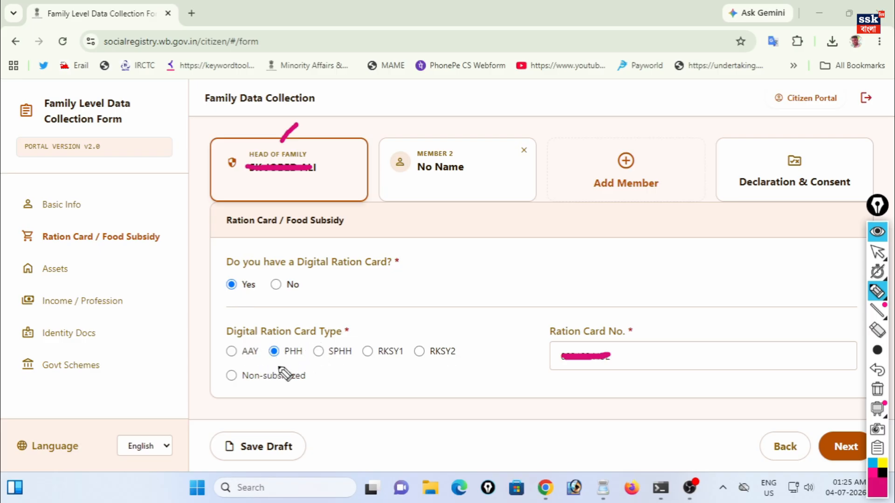
left_click_drag(223, 348, 209, 360)
mouse_move(625, 348)
left_mouse_down()
mouse_move(644, 358)
mouse_move(711, 312)
left_mouse_up()
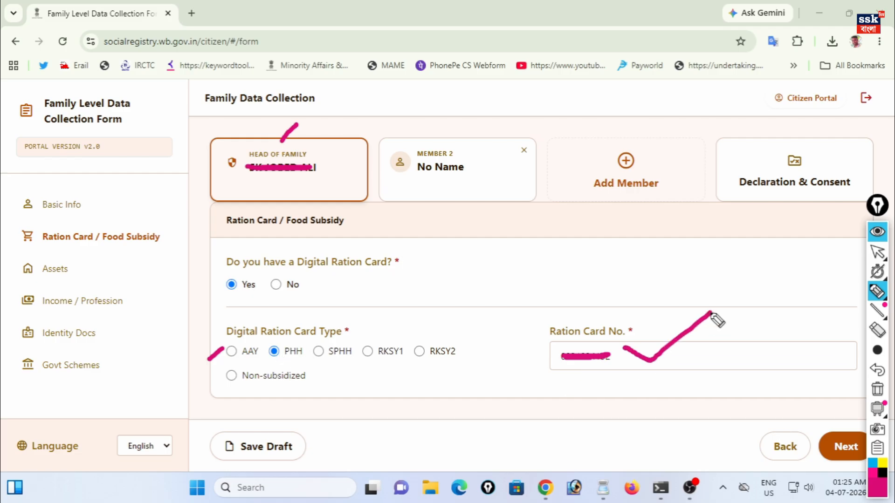
left_click(822, 425)
left_click(828, 445)
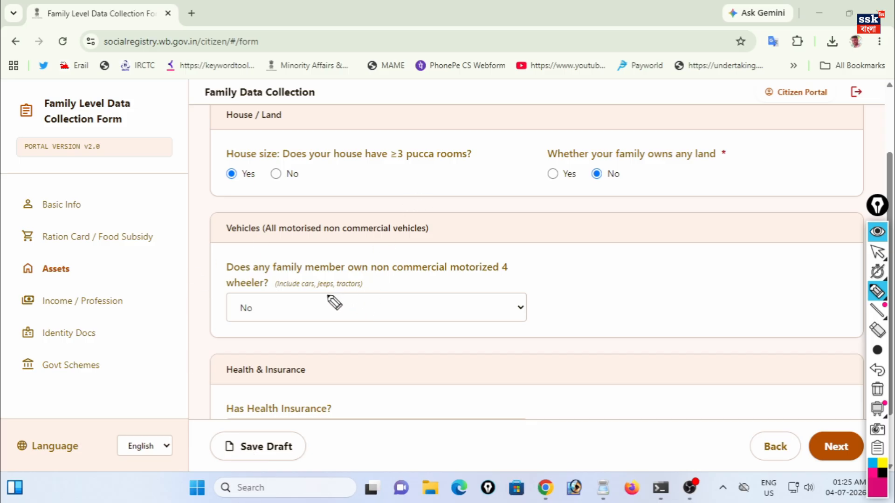
- Answer Yes to owning land and No to three pucca rooms, then select the landholding size field
left_click_drag(240, 178, 224, 199)
left_click_drag(278, 166, 305, 148)
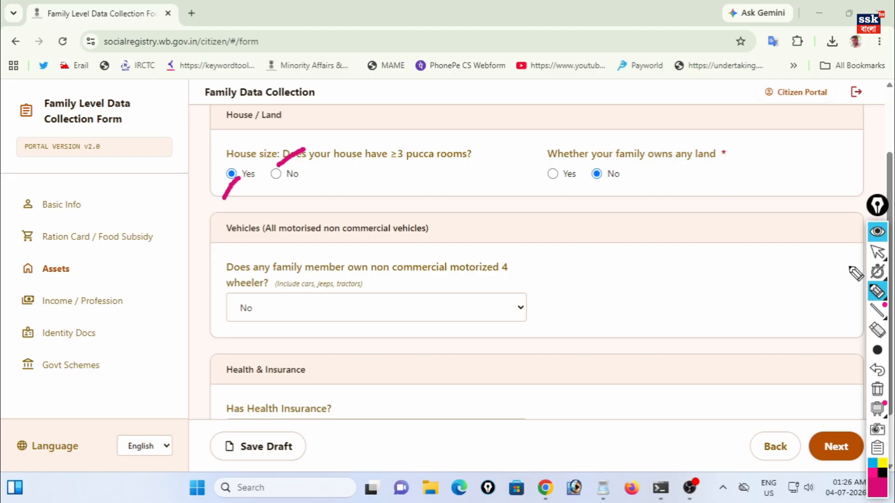
left_click(878, 253)
left_click(559, 175)
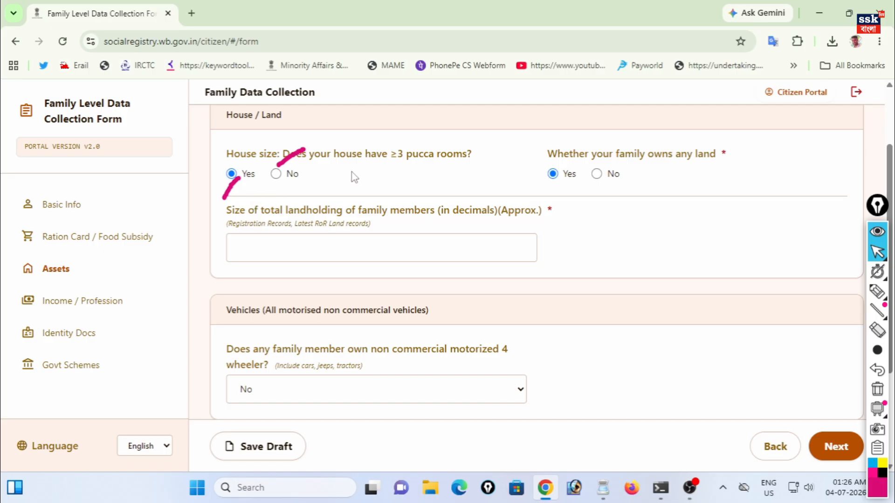
left_click(276, 174)
left_click(282, 248)
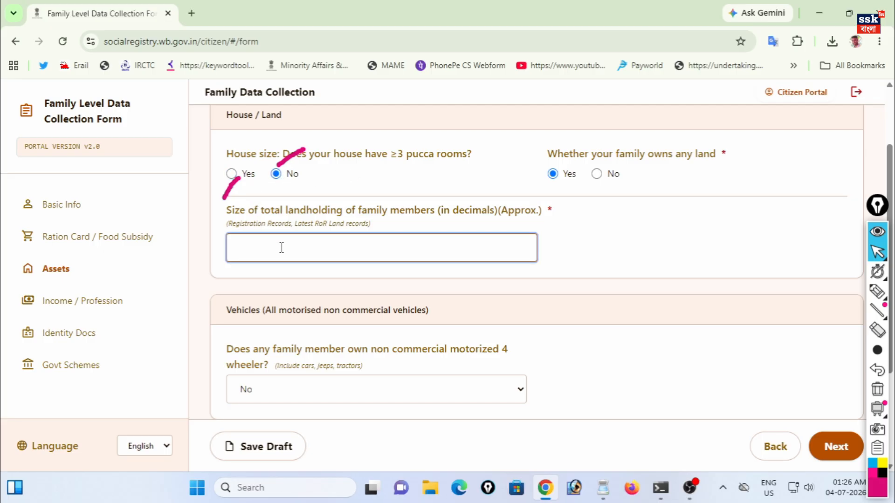
key("ctrl+shift+3")
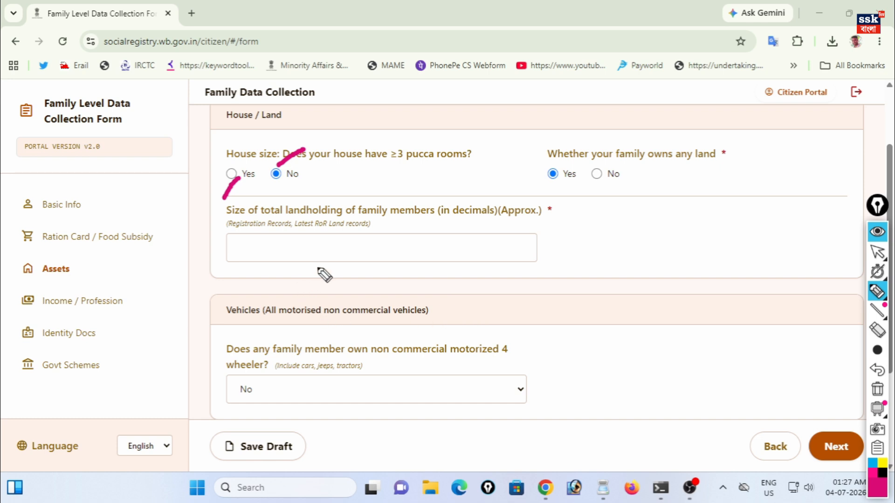
mouse_move(312, 232)
left_mouse_down()
mouse_move(343, 233)
mouse_move(374, 198)
left_mouse_up()
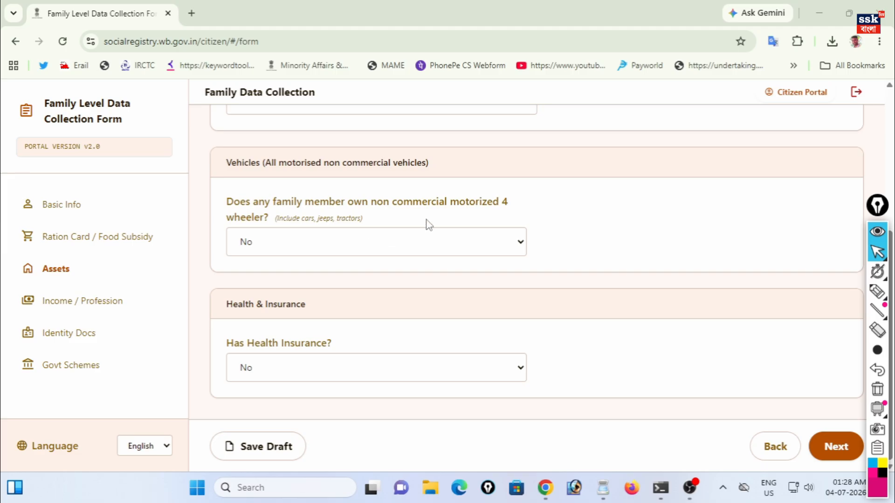
- Keep four-wheeler ownership at No and answer Yes to having health insurance
left_click(344, 246)
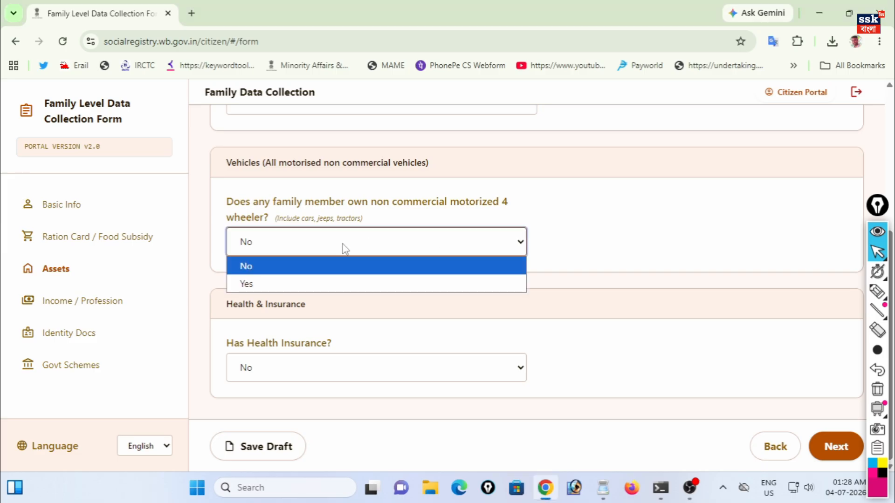
left_click(248, 269)
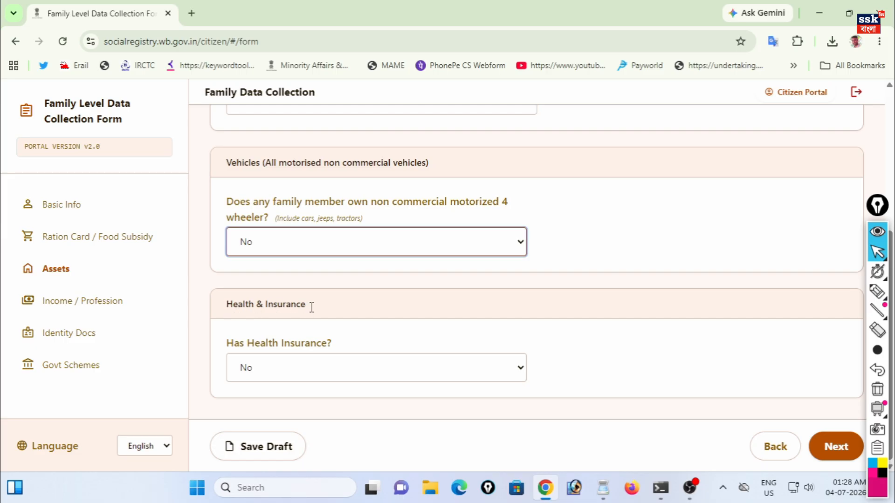
left_click(268, 371)
left_click(261, 408)
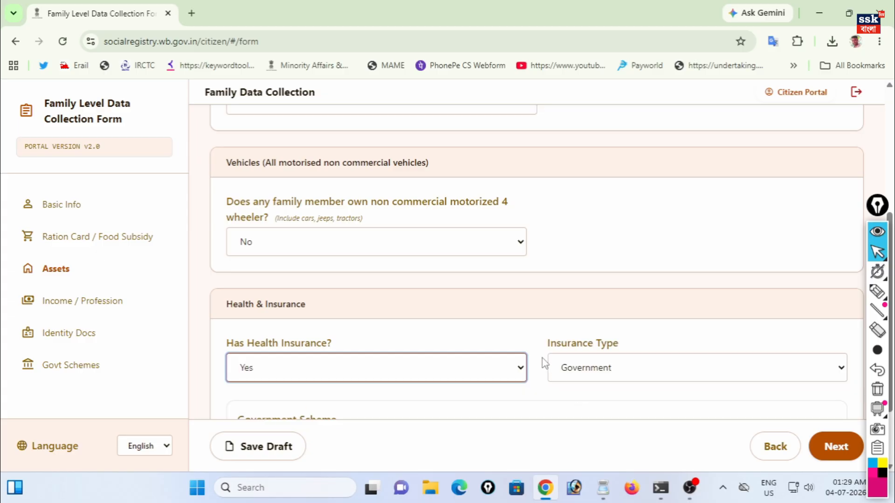
- Choose Government insurance with the Swasthya Sathi scheme, then proceed to Income / Profession
left_click(620, 365)
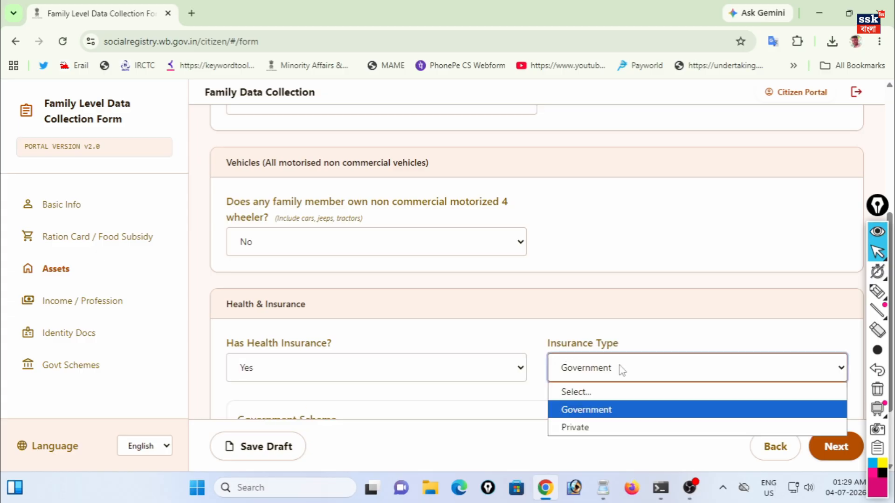
left_click(603, 412)
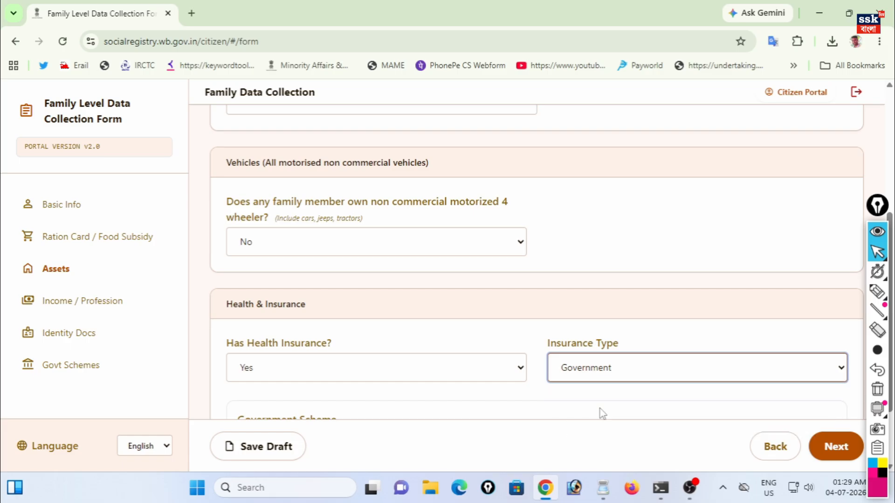
scroll(573, 391, "down", 2)
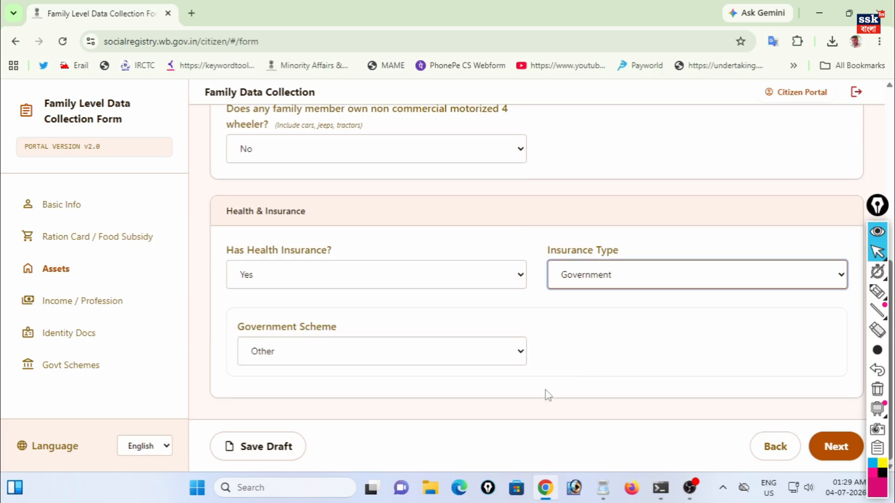
left_click(283, 357)
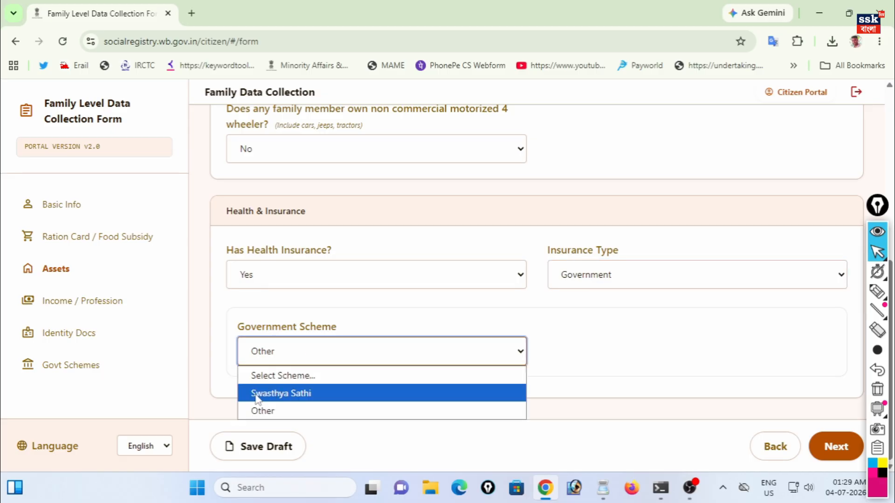
left_click(306, 394)
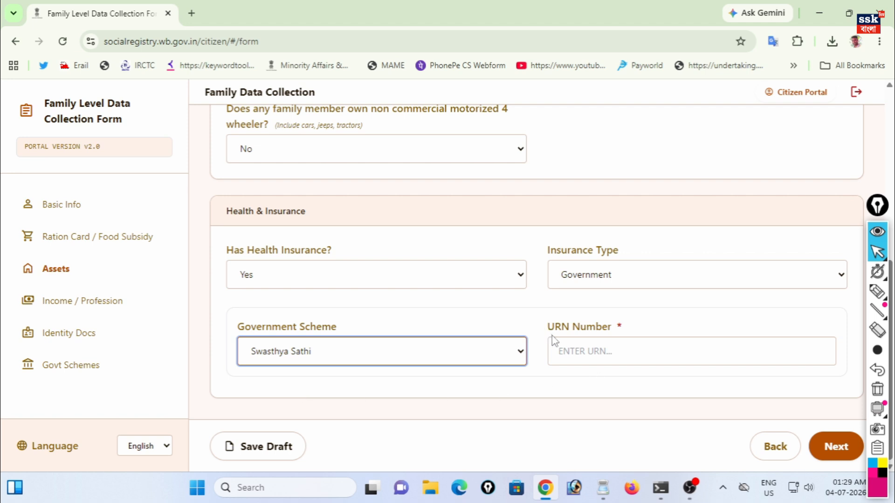
left_click(604, 352)
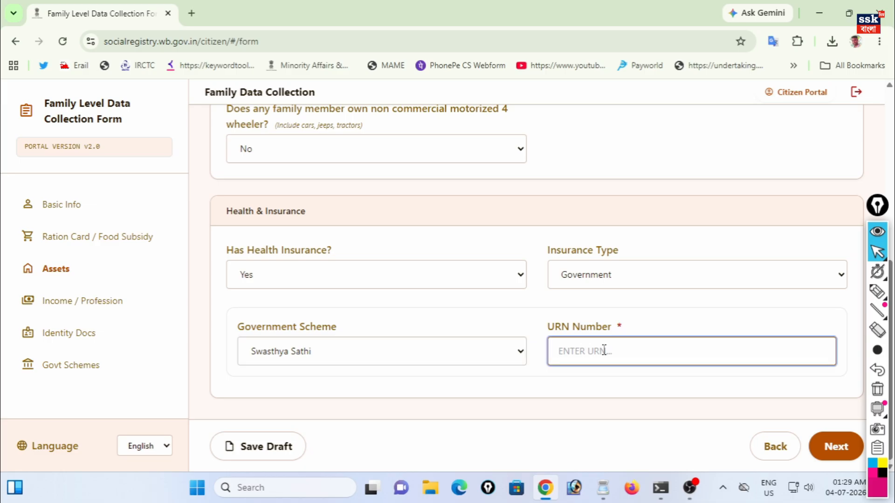
left_click(833, 450)
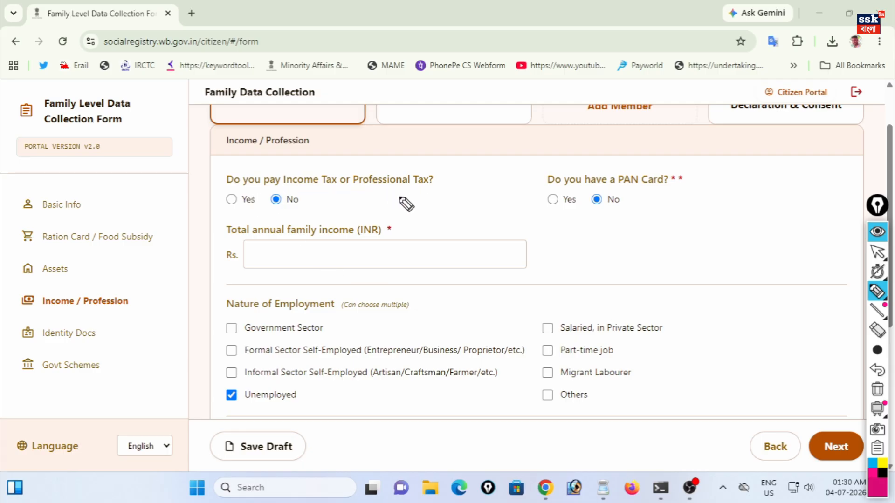
- Leave income tax at No, answer Yes to PAN card, and select the PAN No. and income fields
left_click_drag(223, 190, 197, 214)
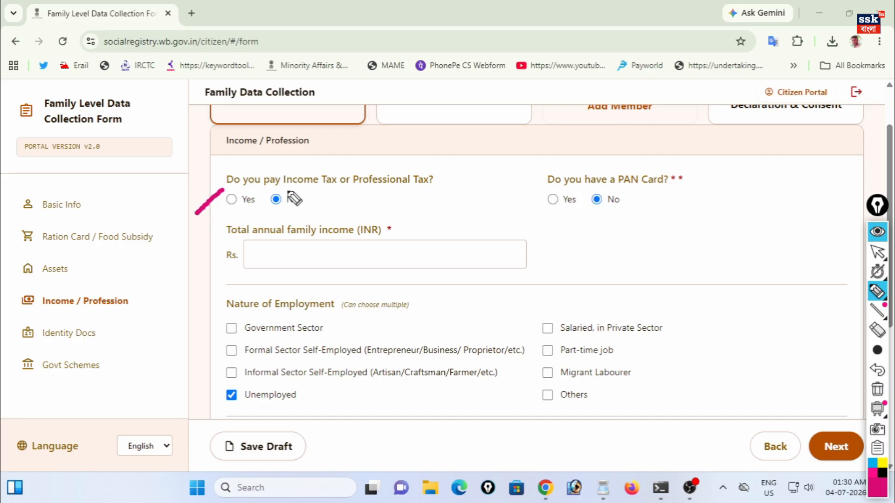
left_click_drag(286, 191, 328, 170)
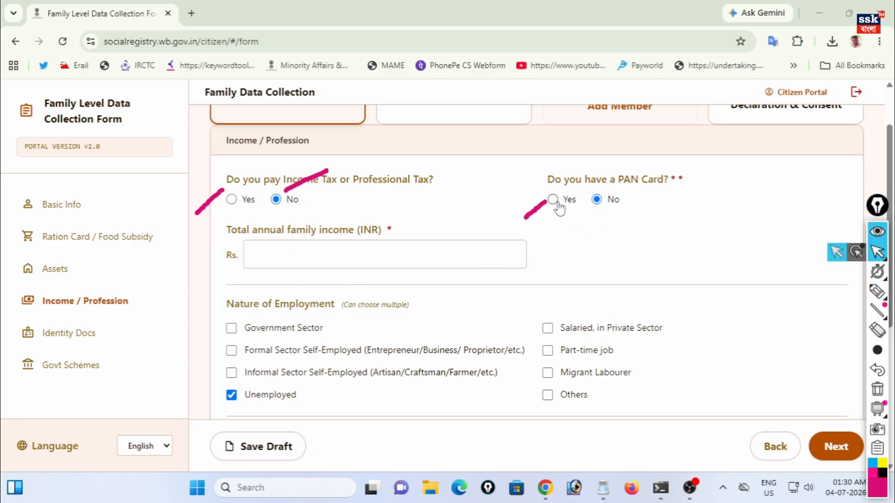
left_click(553, 199)
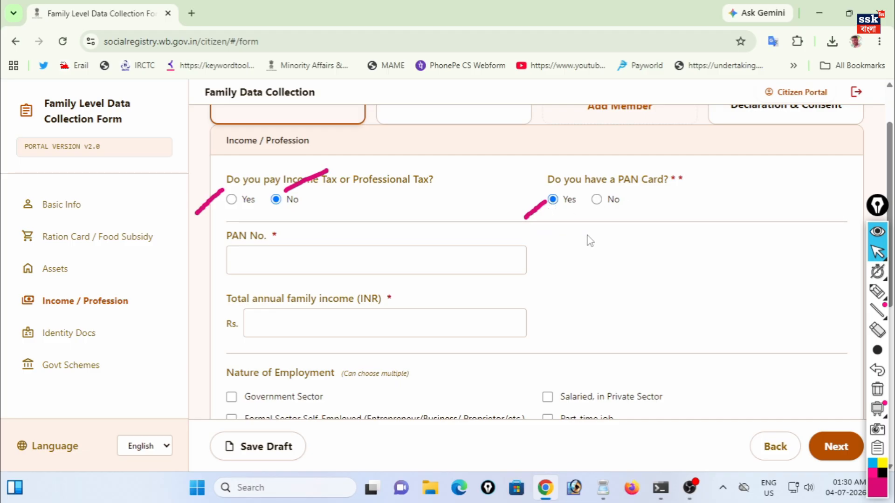
left_click(304, 263)
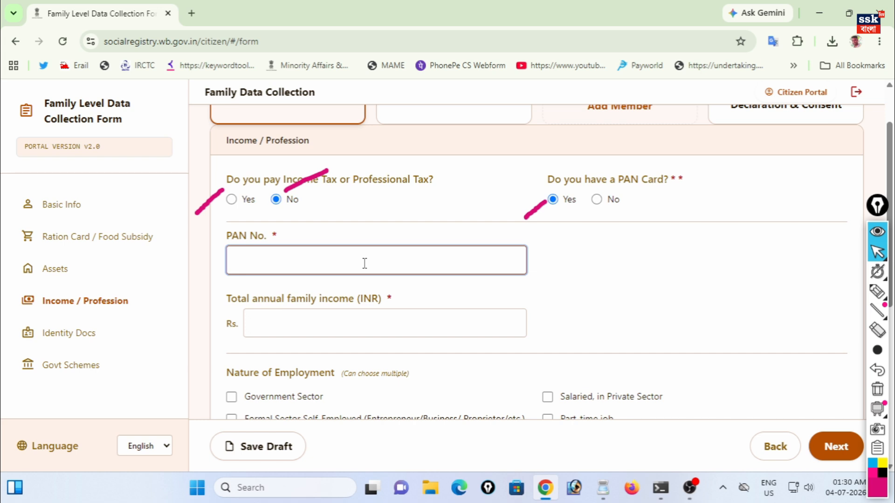
left_click(317, 326)
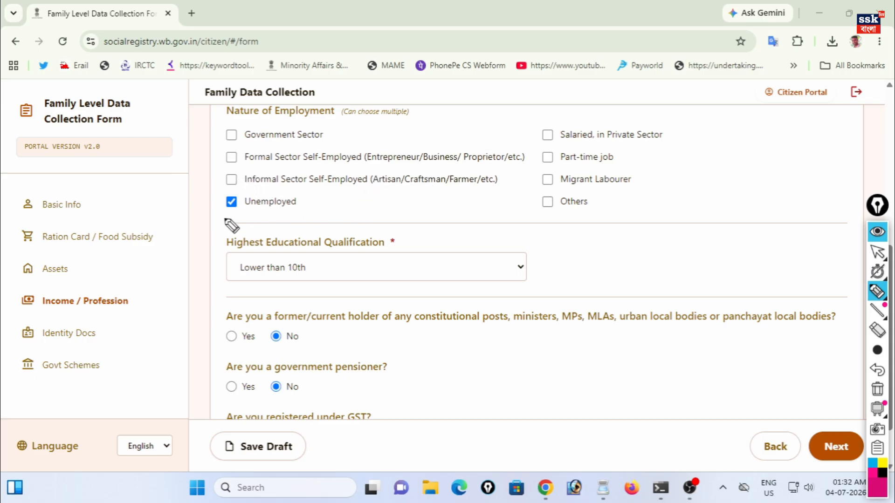
- Keep education at Lower than 10th and answer No to holding constitutional posts
mouse_move(223, 212)
left_mouse_down()
mouse_move(200, 230)
mouse_move(218, 230)
left_mouse_up()
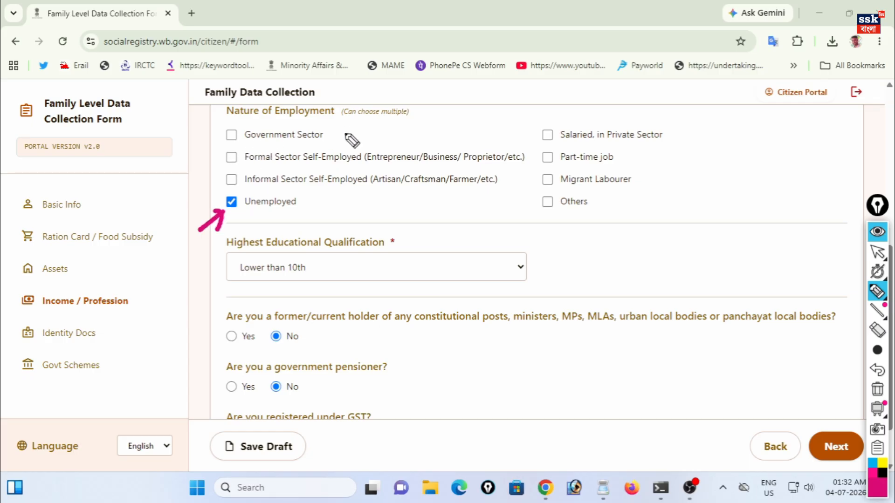
left_click_drag(223, 139, 189, 165)
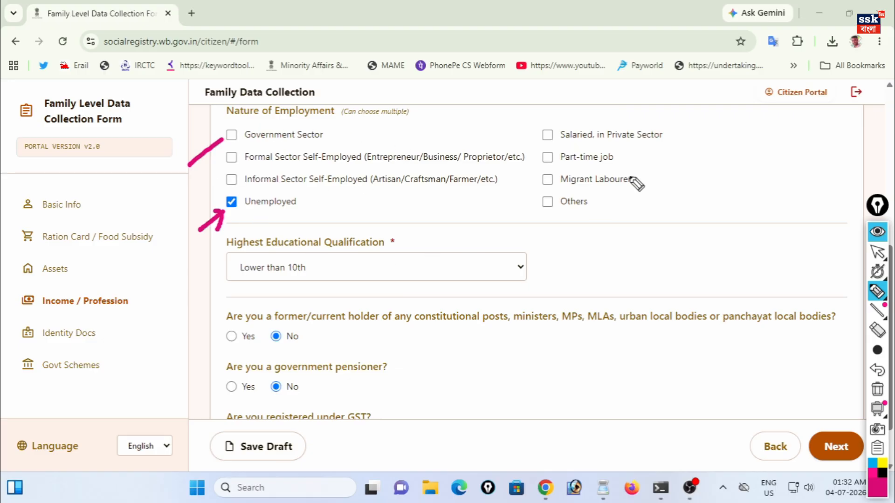
left_click(878, 252)
left_click(391, 273)
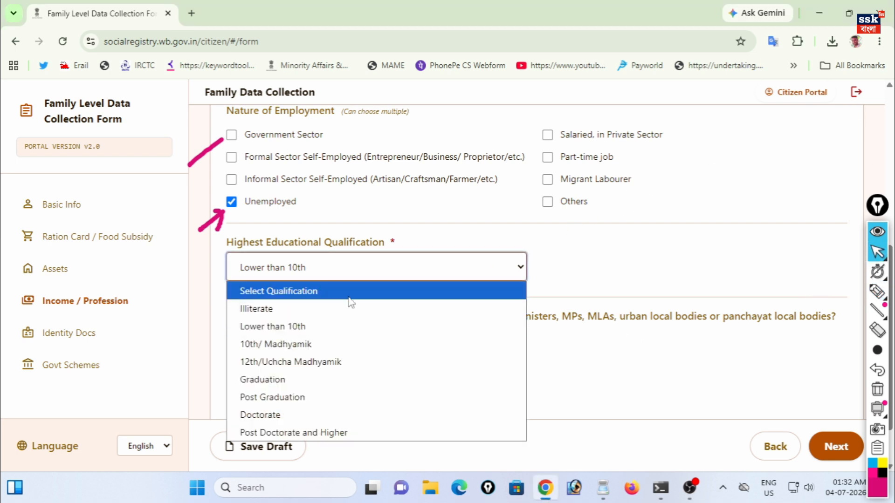
left_click(278, 331)
left_click(276, 336)
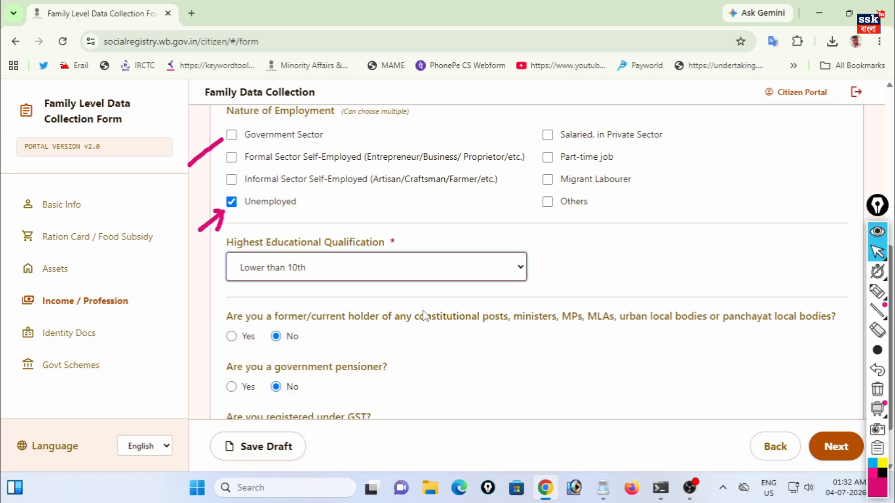
scroll(425, 319, "down", 1)
- Mark the remaining No answers for viewers and advance to Identity Docs
left_click(878, 291)
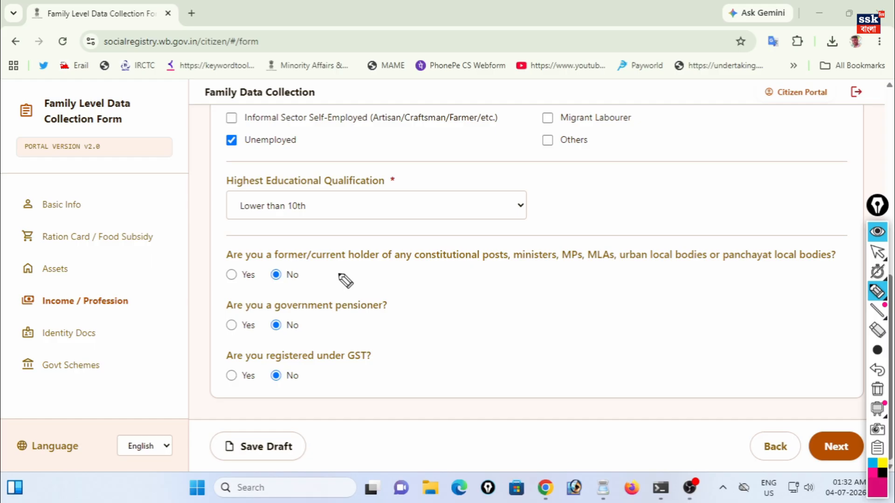
left_click_drag(224, 261, 245, 238)
left_click_drag(276, 264, 321, 232)
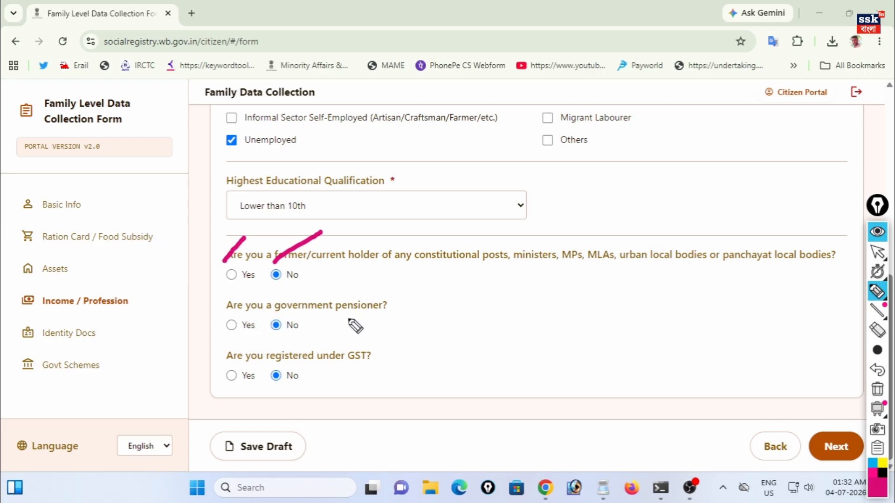
left_click_drag(298, 327, 333, 313)
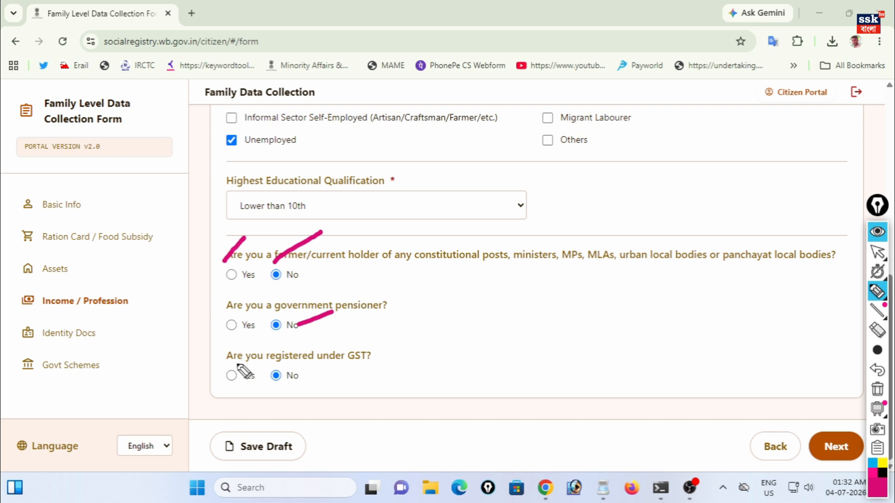
left_click_drag(226, 397, 243, 383)
left_click_drag(283, 372, 317, 352)
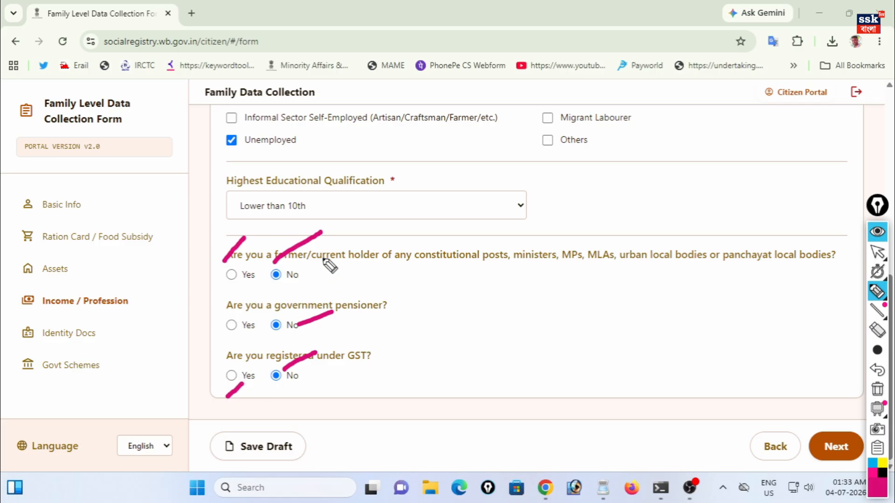
left_click(835, 446)
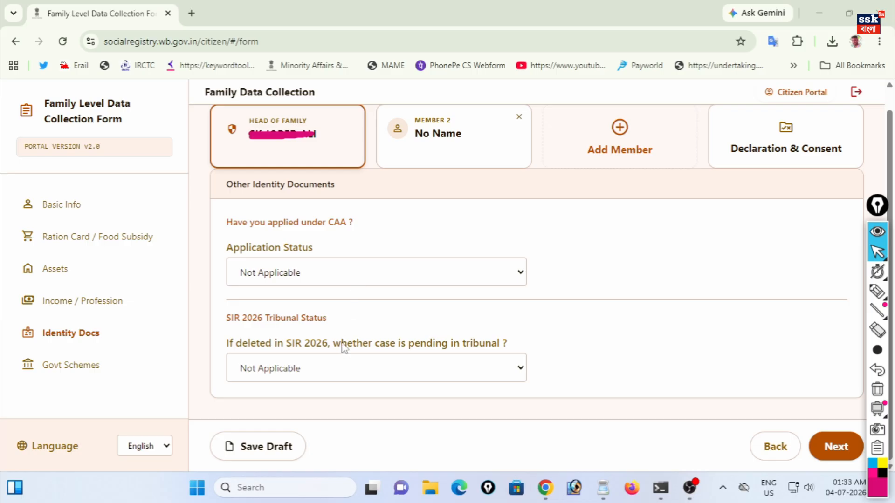
- Keep the head's CAA application and tribunal statuses as Not Applicable, then proceed to Govt Schemes
left_click(344, 275)
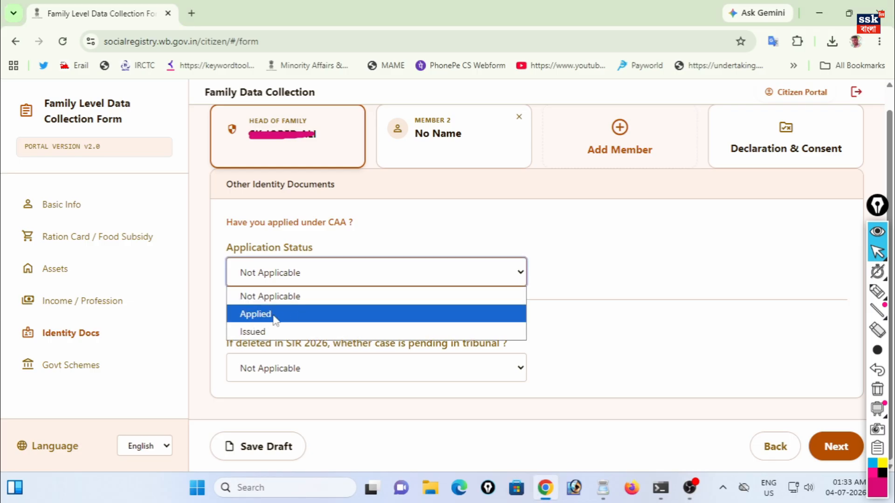
left_click(293, 247)
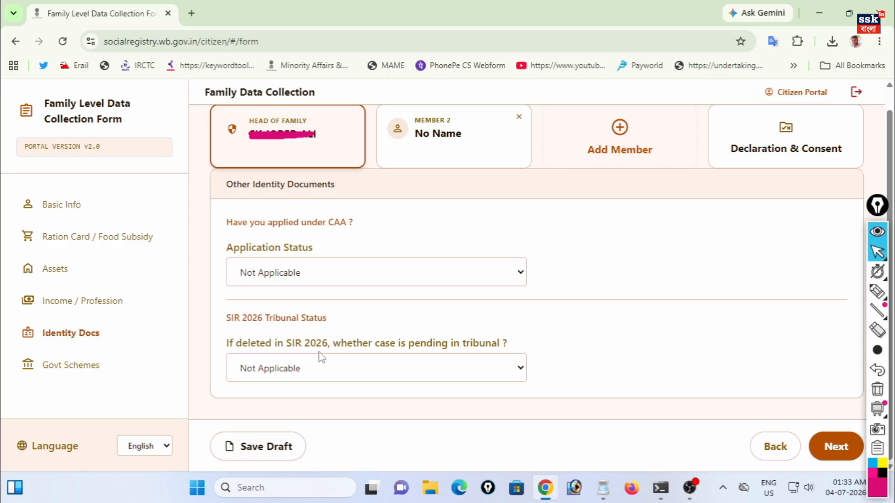
left_click(299, 372)
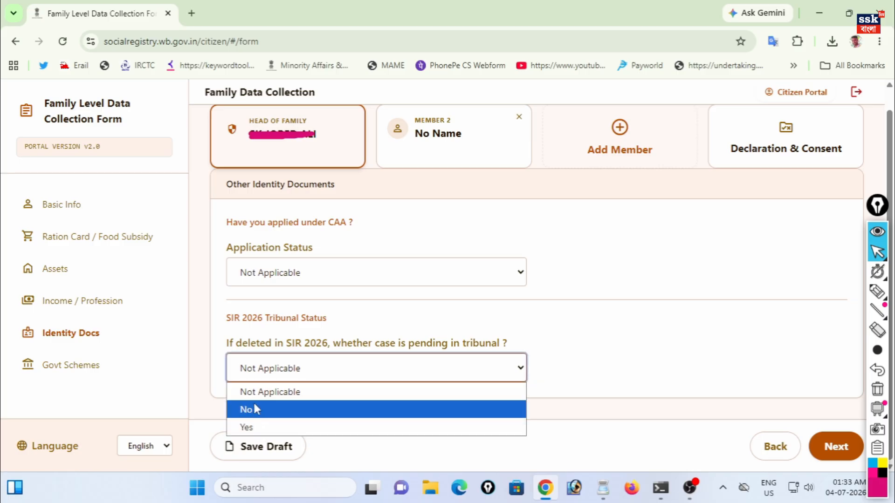
left_click(270, 394)
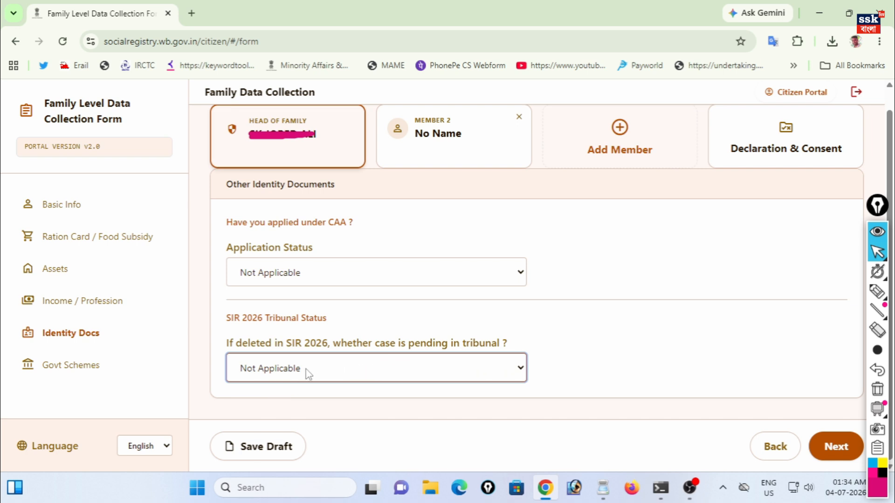
left_click(839, 449)
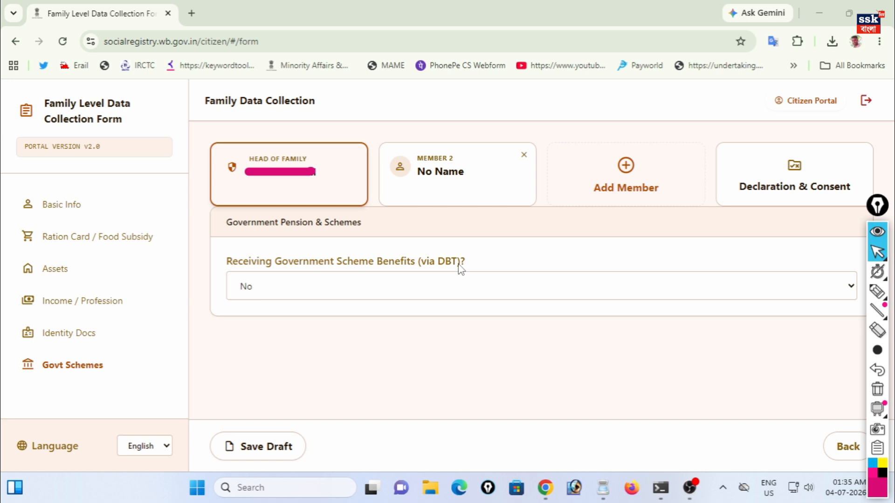
- Answer Yes to the head receiving government scheme benefits via DBT
left_click(301, 281)
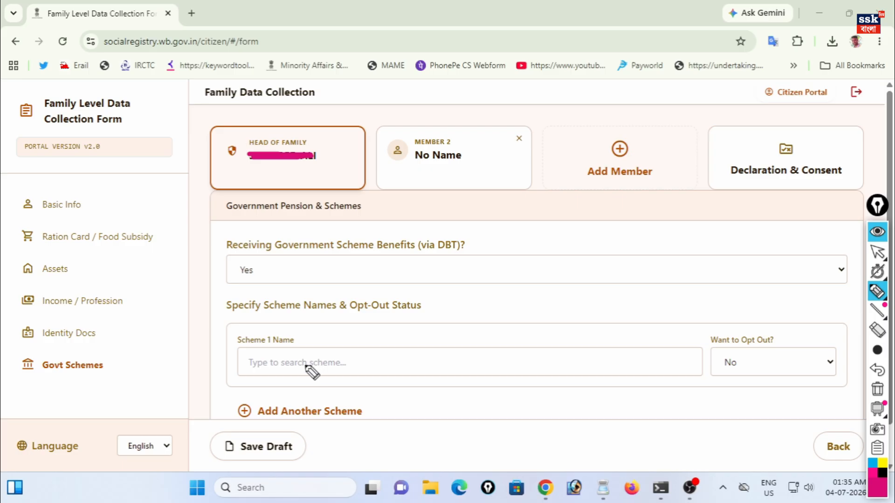
left_click_drag(304, 332, 364, 302)
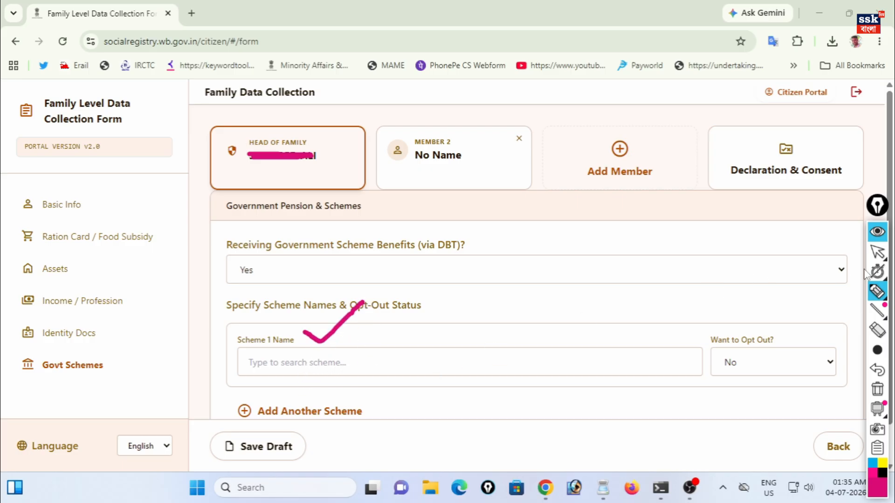
left_click(878, 256)
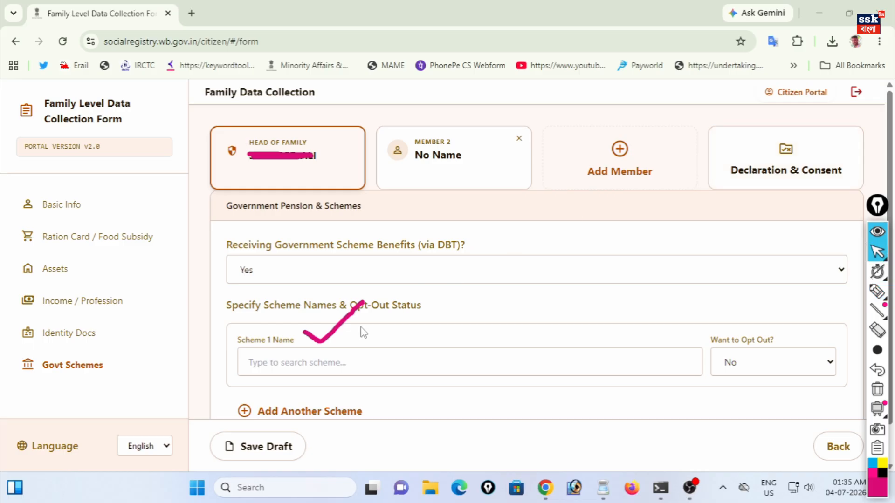
- Search Scheme 1 Name with 'OL', then clear it and search 'KR' instead
left_click(302, 364)
type("OL")
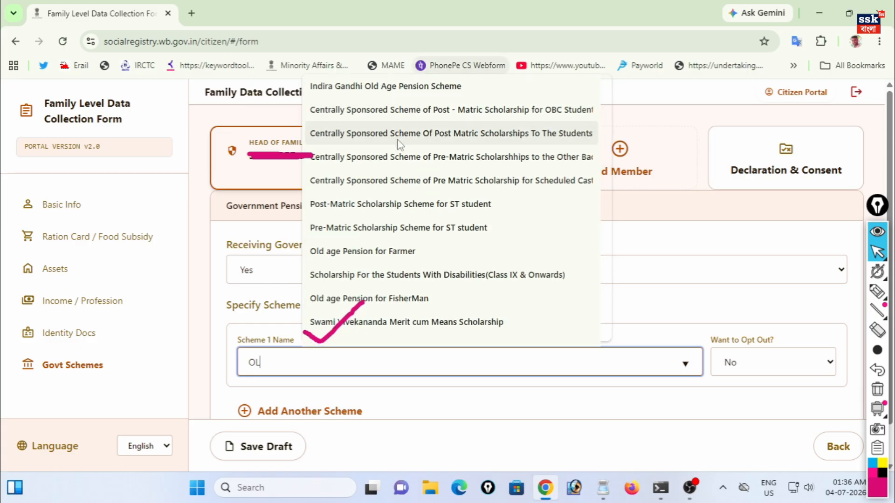
scroll(345, 298, "down", 2)
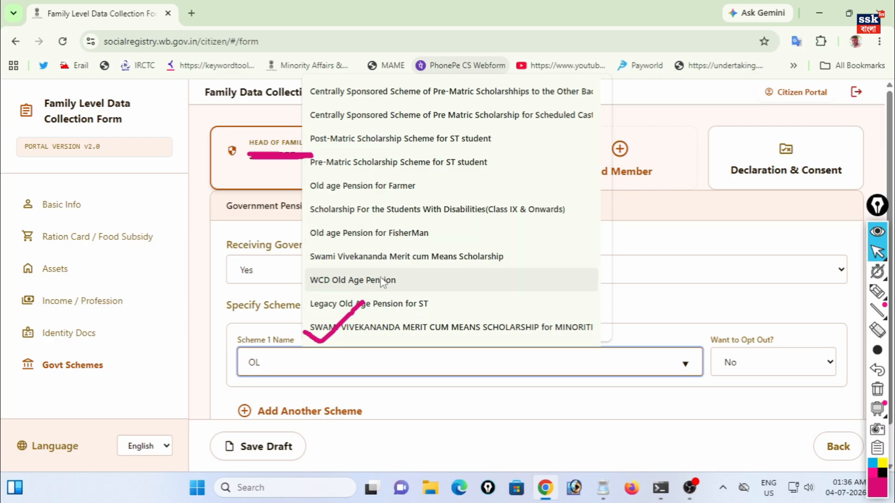
scroll(380, 236, "up", 2)
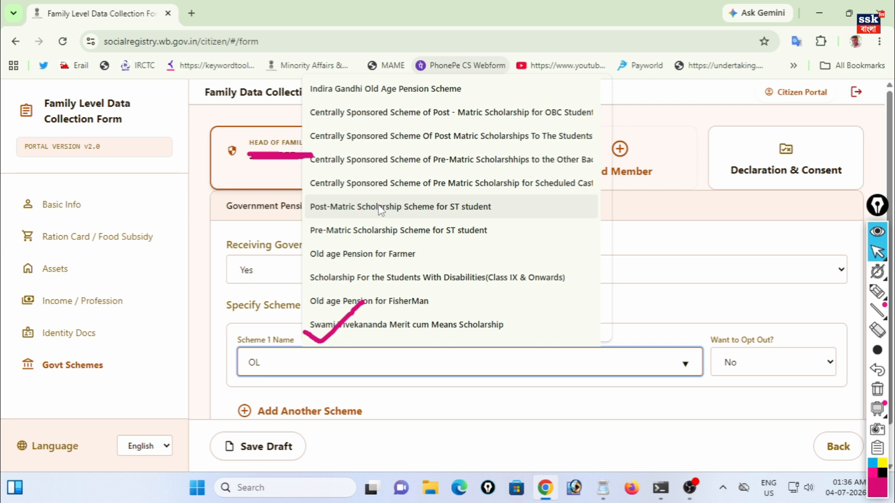
key("BackSpace")
key("BackSpace")
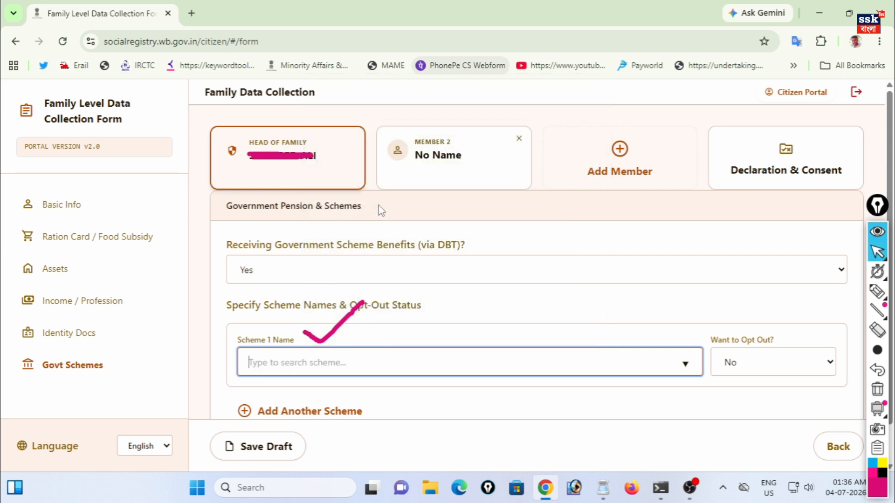
type("KR")
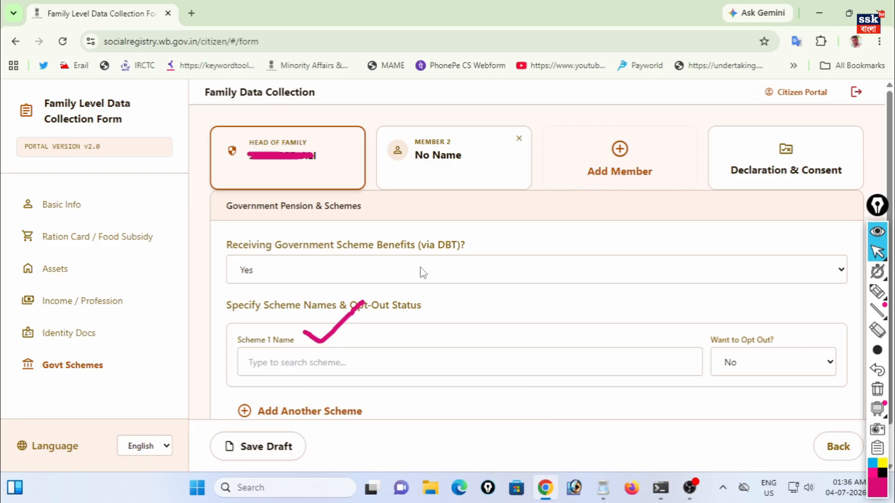
- Set Scheme 1 to Financial Support to Krishak Bandhu (Assured Income) with opt-out No, then open Member 2
left_click(422, 268)
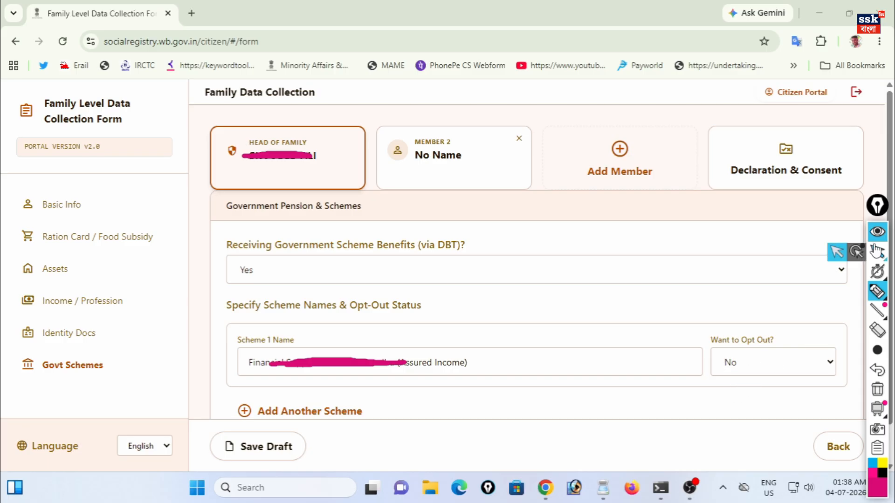
left_click(877, 251)
left_click(760, 368)
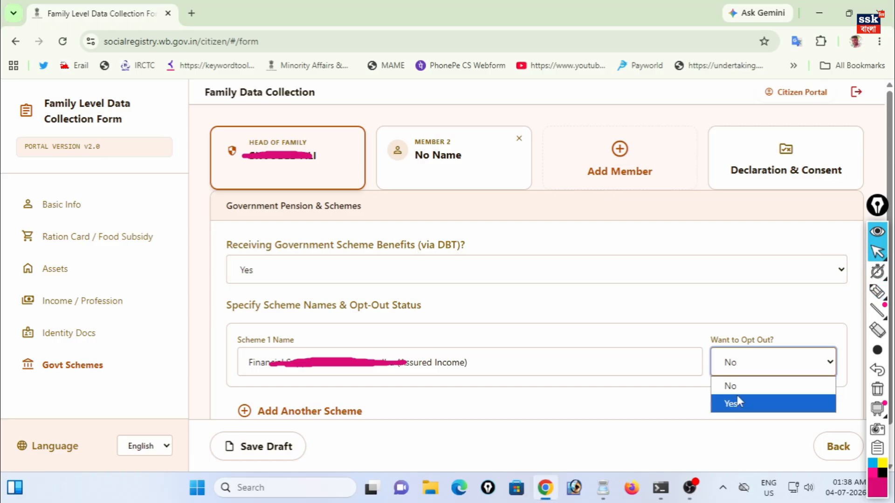
left_click(738, 387)
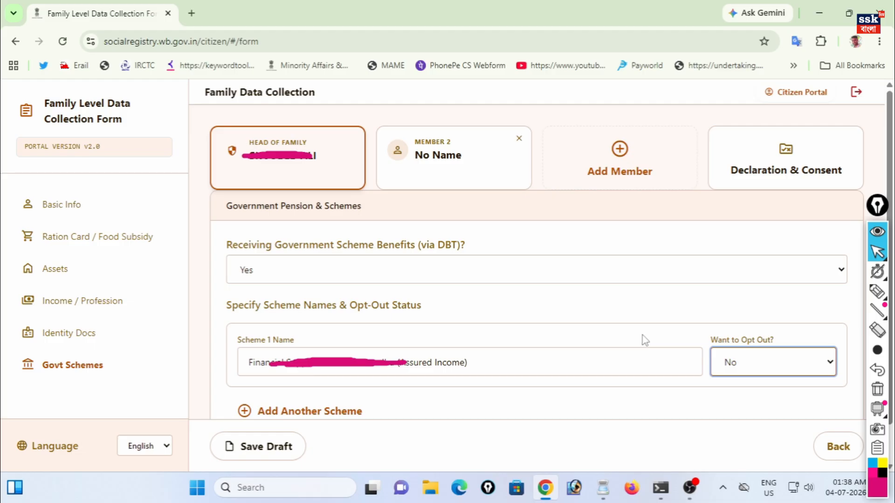
left_click(444, 157)
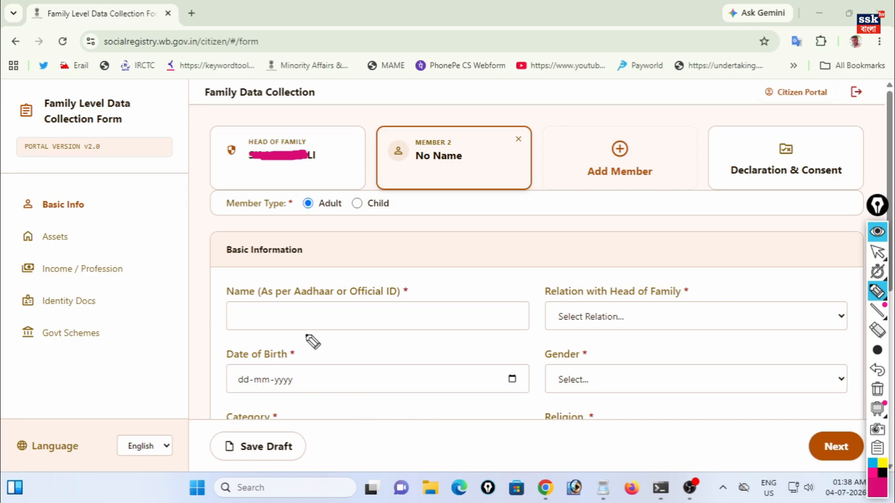
- Set Member 2's gender to Female, leaving the relation to head unchanged
left_click_drag(302, 285, 363, 242)
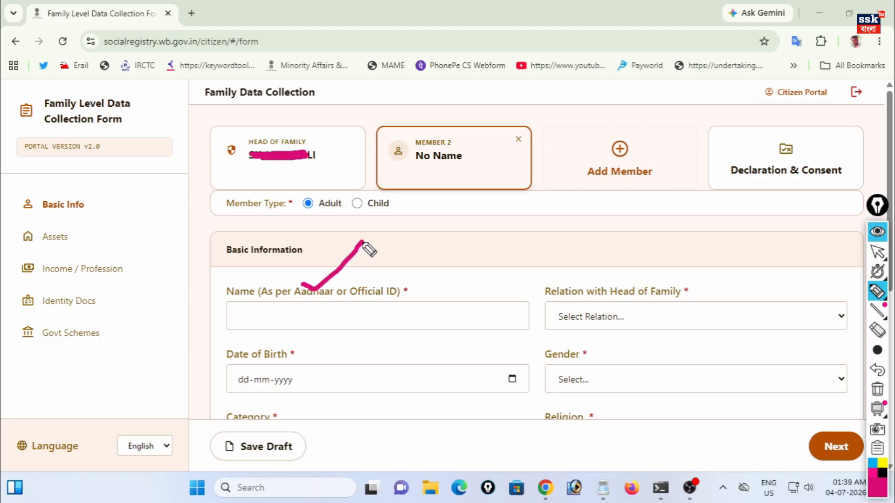
left_click(878, 252)
left_click(616, 321)
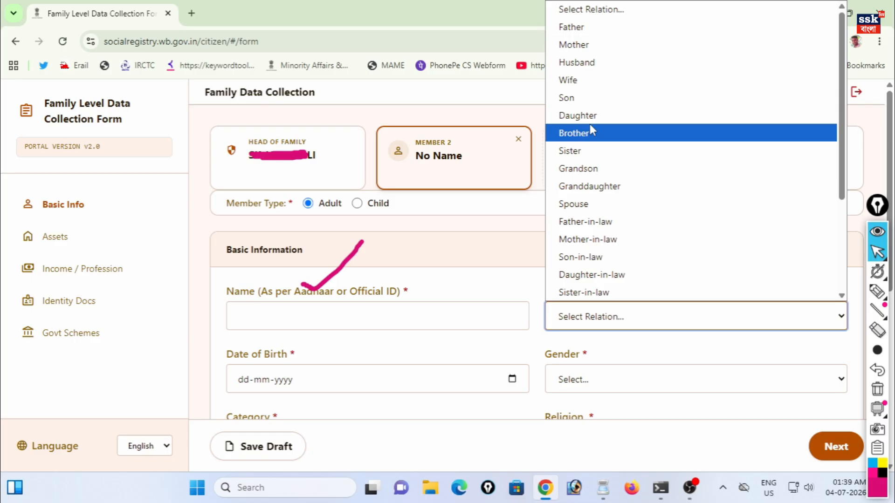
left_click(563, 347)
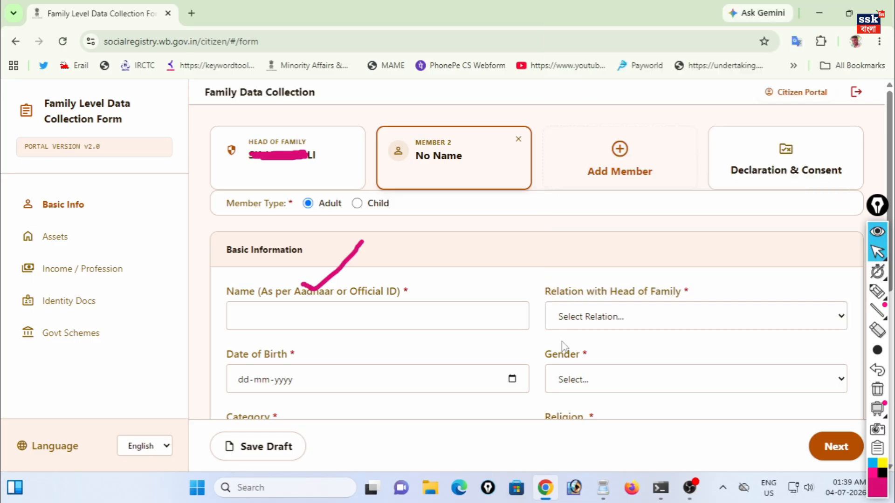
left_click(591, 386)
left_click(591, 385)
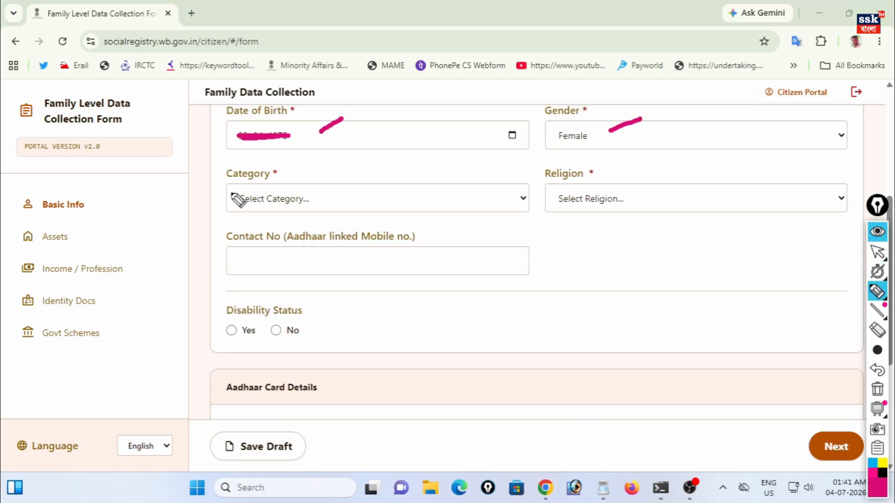
- Set Member 2's category to UR (Unreserved Category) and religion to Islam
left_click_drag(288, 174, 324, 160)
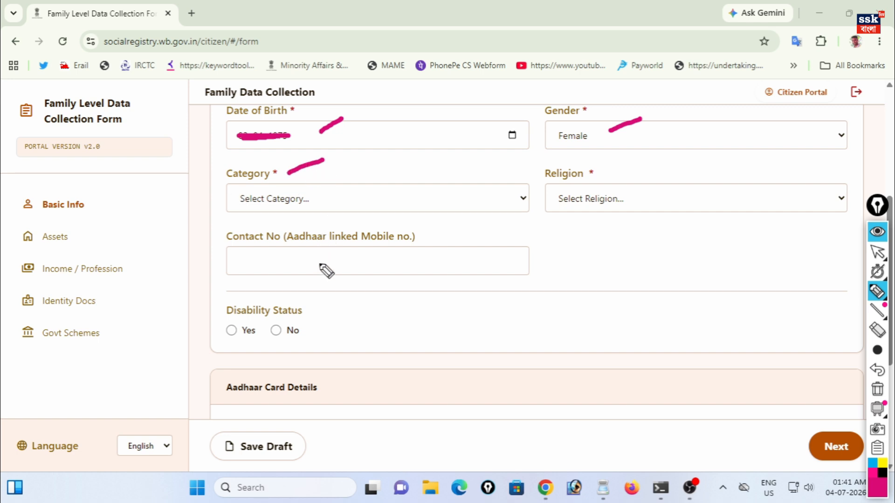
left_click(877, 252)
left_click(331, 204)
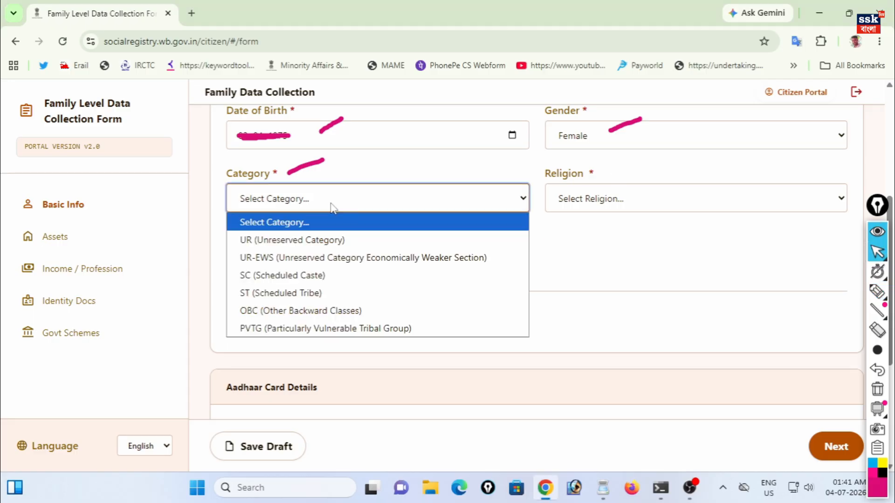
left_click(304, 236)
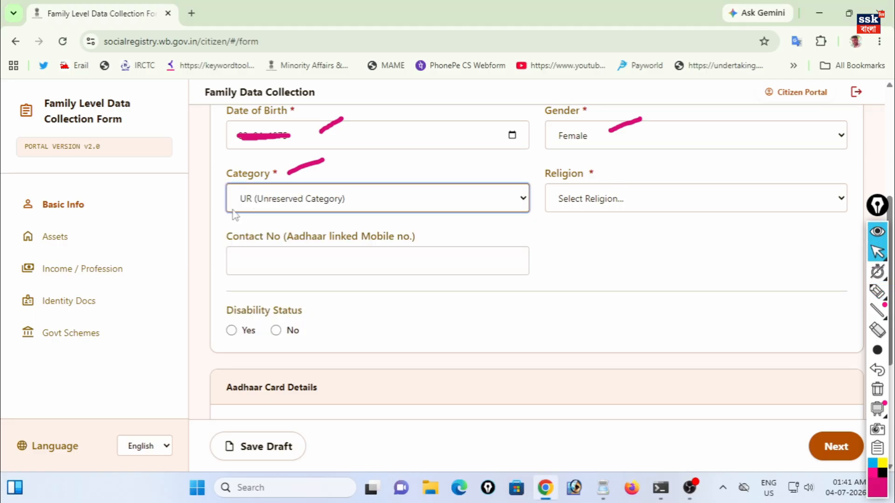
left_click(604, 198)
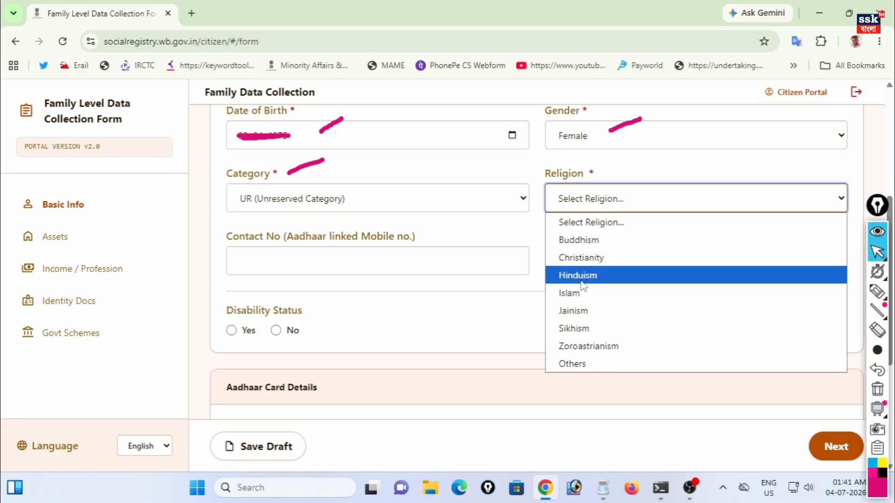
left_click(574, 293)
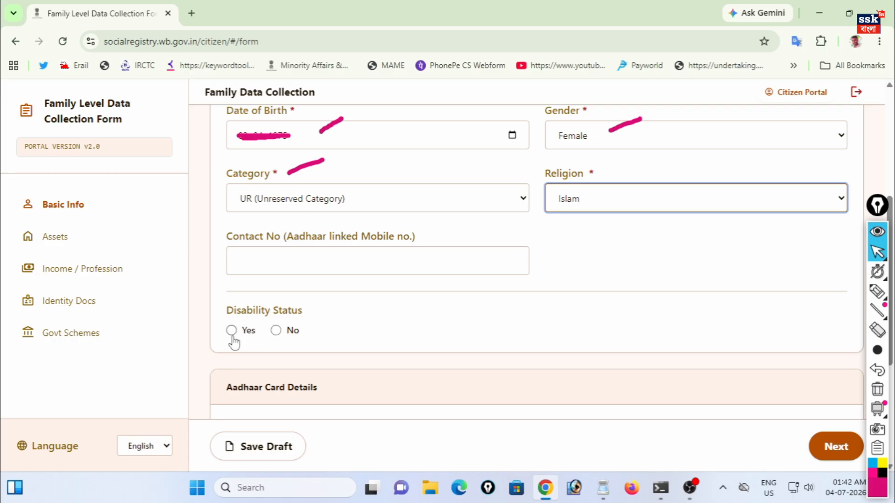
- Set Member 2's disability status to No and fill in their Aadhaar number
left_click(276, 330)
scroll(276, 331, "down", 5)
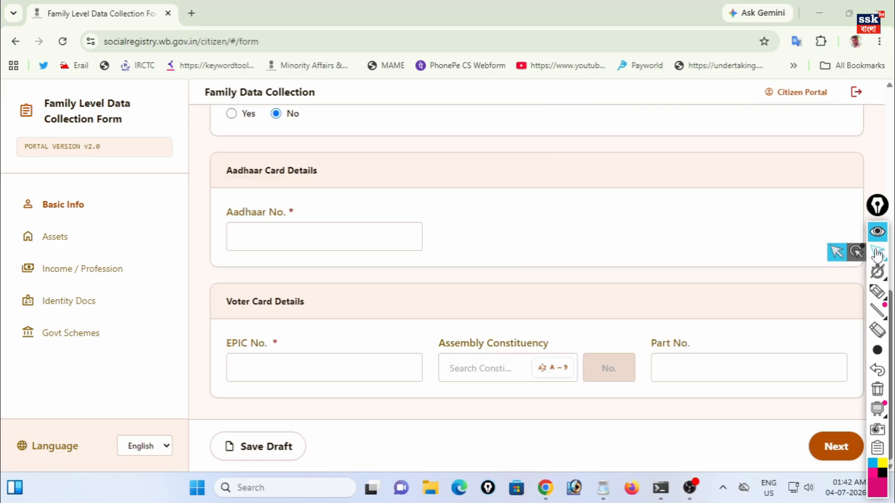
left_click(270, 238)
left_click_drag(274, 235, 292, 237)
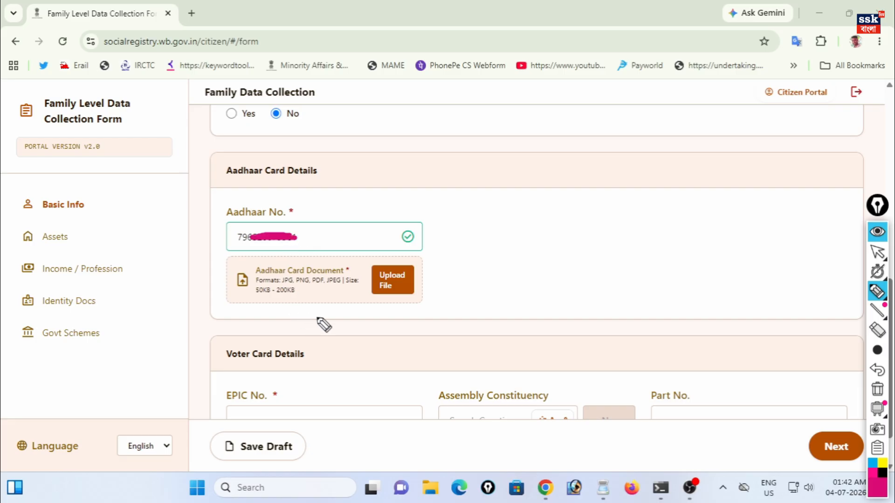
mouse_move(371, 257)
left_mouse_down()
mouse_move(367, 267)
mouse_move(438, 305)
mouse_move(371, 248)
left_mouse_up()
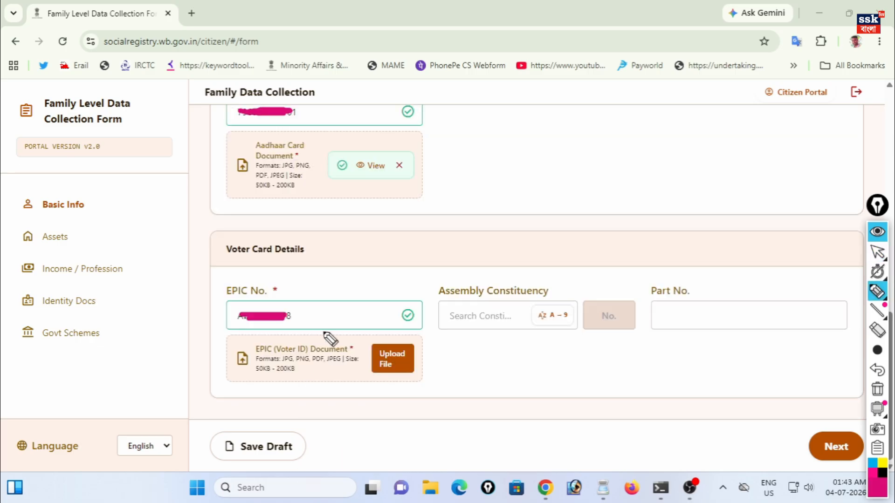
mouse_move(302, 289)
left_mouse_down()
mouse_move(314, 298)
mouse_move(356, 265)
left_mouse_up()
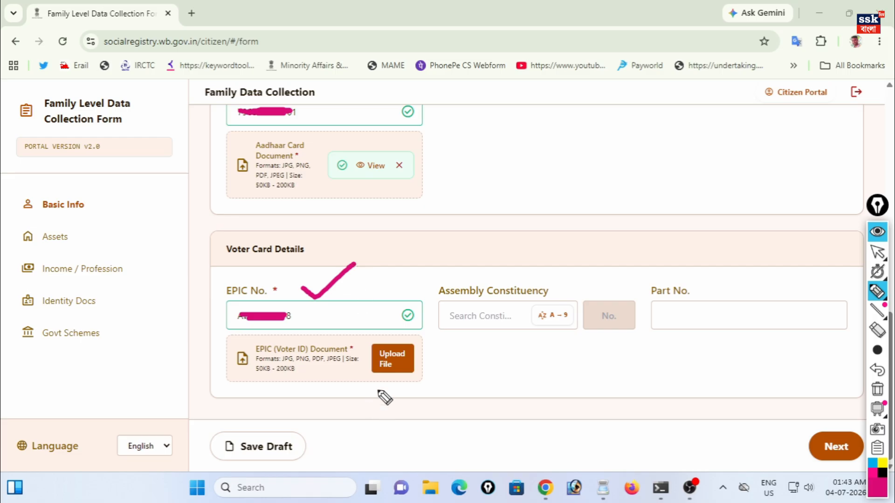
mouse_move(363, 330)
left_mouse_down()
mouse_move(406, 391)
mouse_move(404, 330)
mouse_move(369, 331)
left_mouse_up()
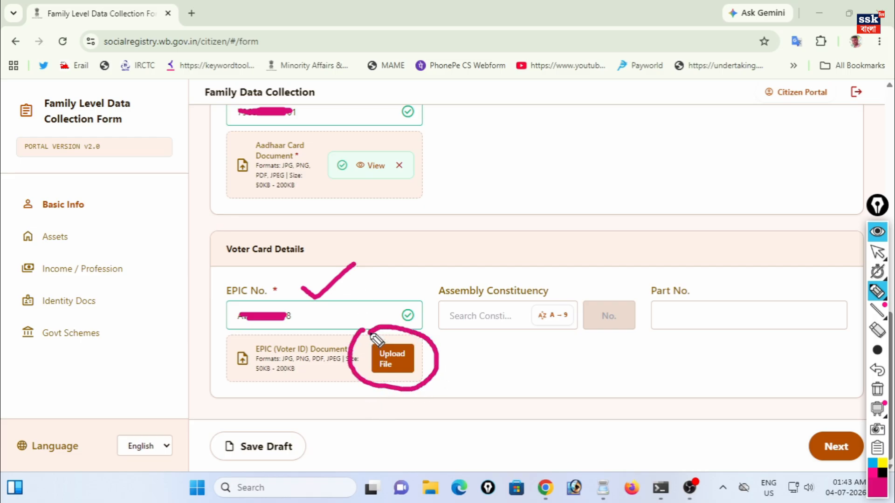
mouse_move(816, 404)
left_mouse_down()
mouse_move(798, 411)
mouse_move(857, 496)
mouse_move(865, 410)
mouse_move(806, 406)
left_mouse_up()
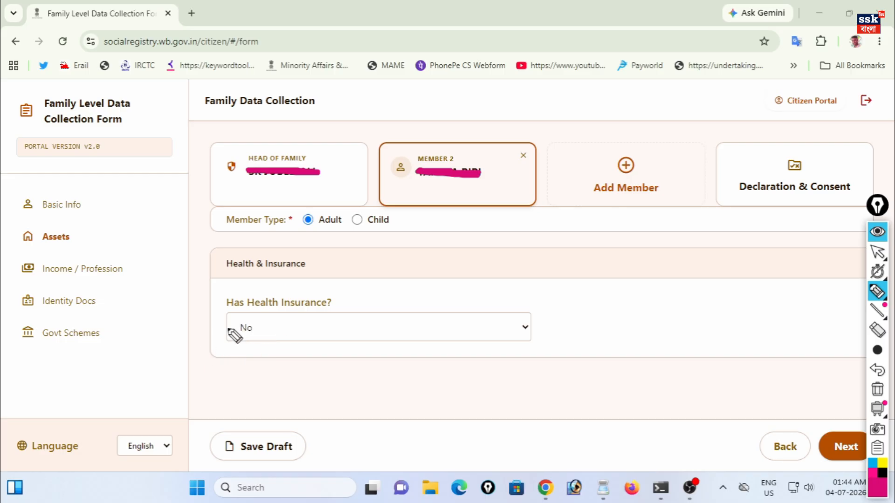
- Give Member 2 Government health insurance under Swasthya Sathi, enter the URN, and continue to Income / Profession
left_click(875, 254)
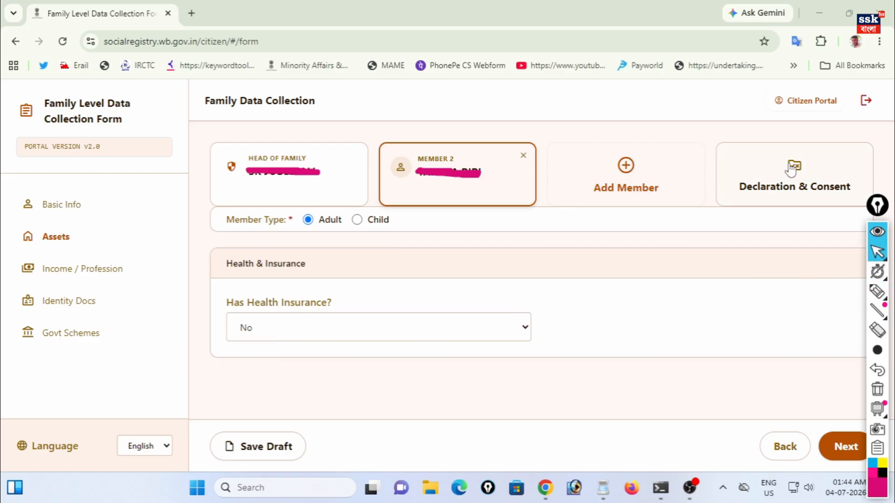
left_click(309, 335)
left_click(326, 355)
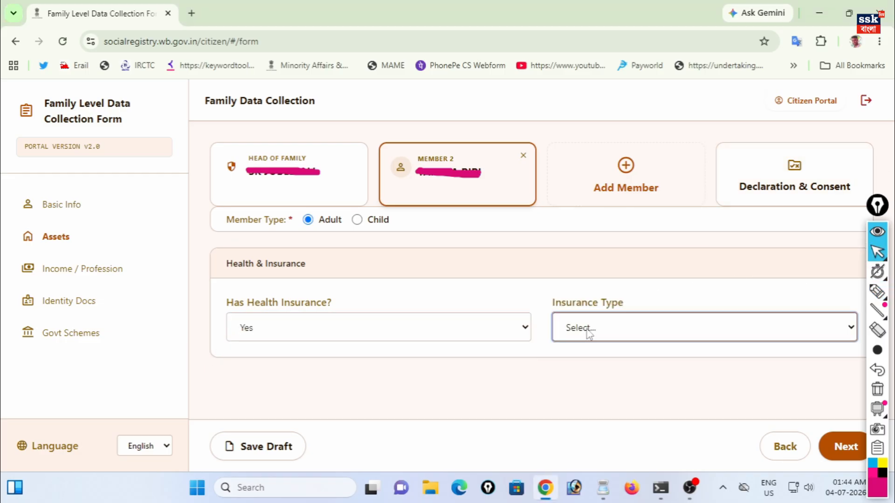
left_click(589, 334)
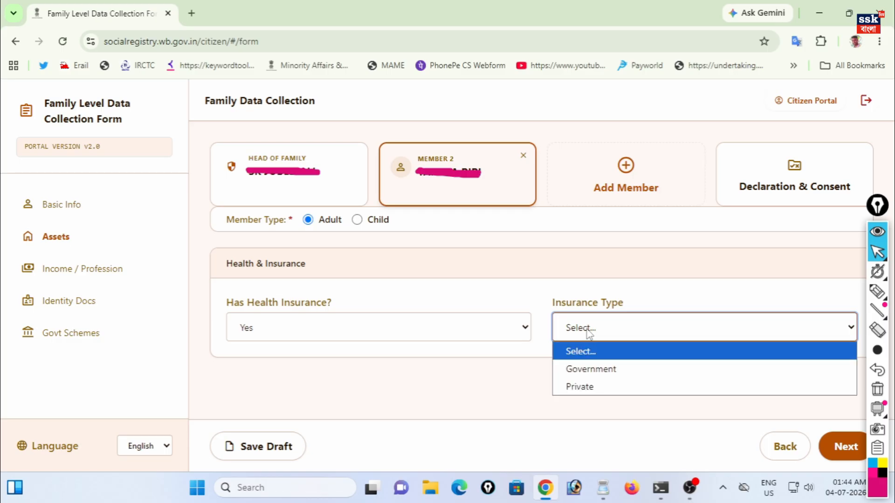
left_click(596, 369)
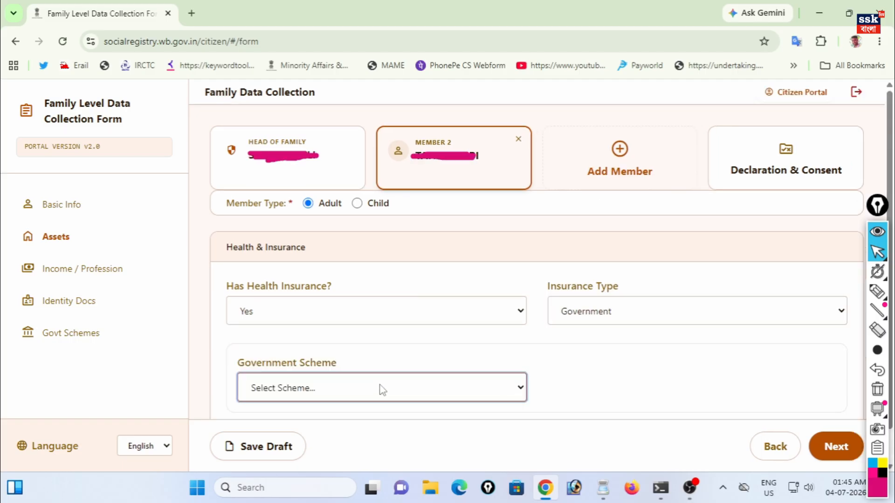
left_click(296, 392)
left_click(290, 429)
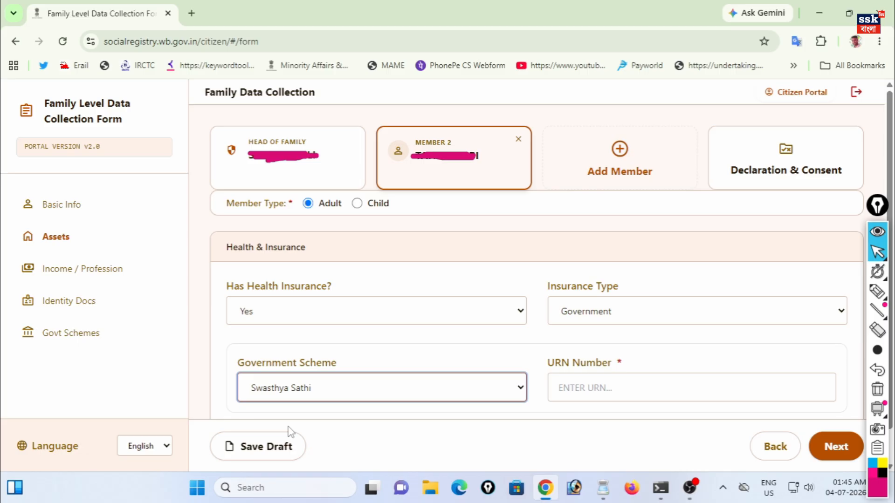
left_click(613, 392)
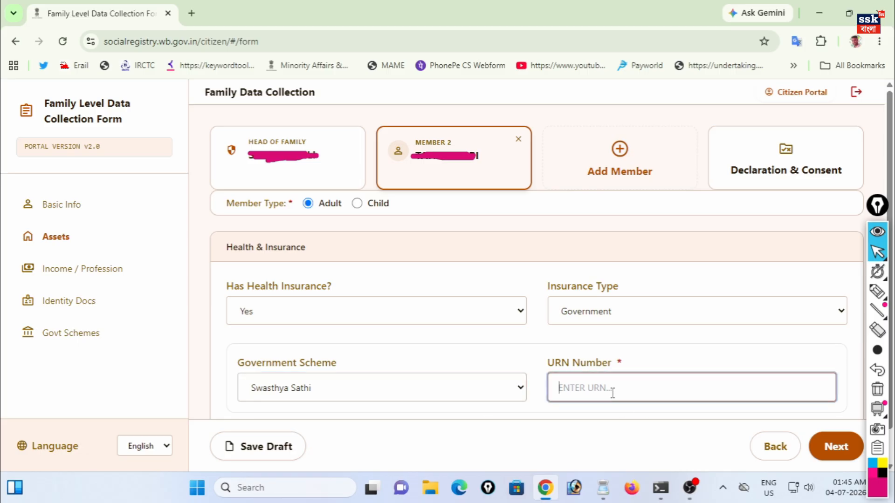
left_click(832, 451)
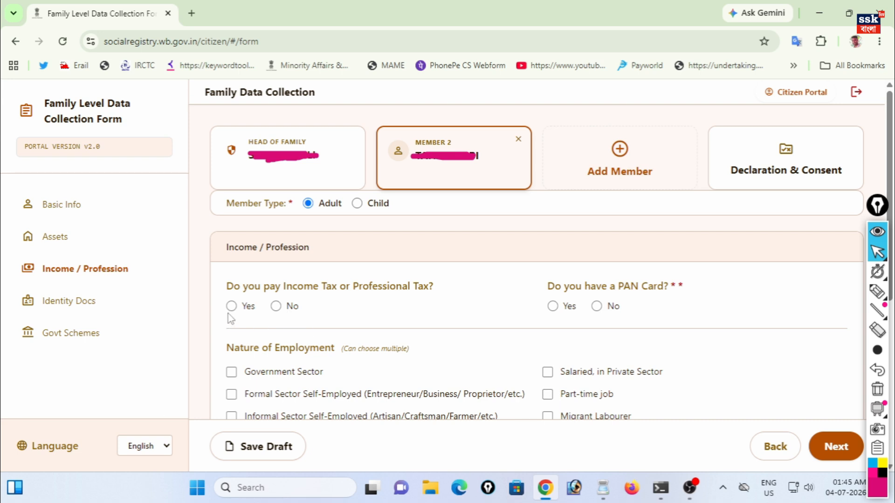
- Answer No to income tax, mark Member 2 Unemployed, with qualification Lower than 10th
left_click(277, 308)
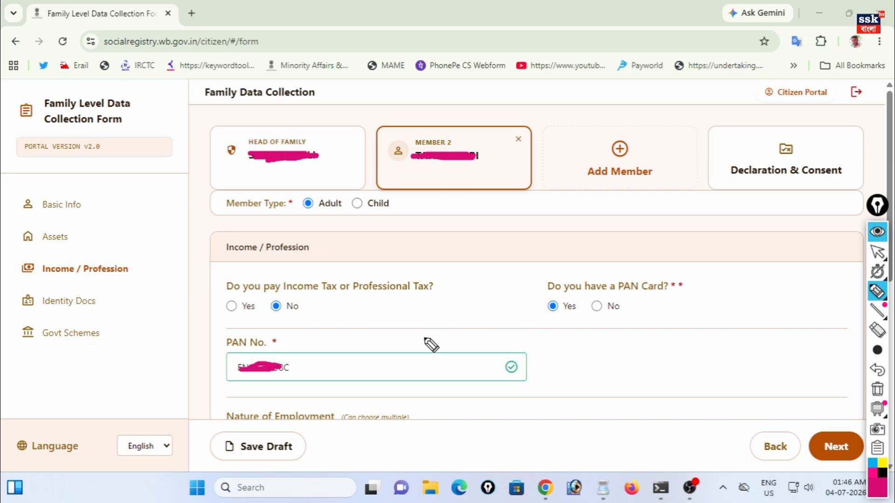
scroll(439, 362, "down", 5)
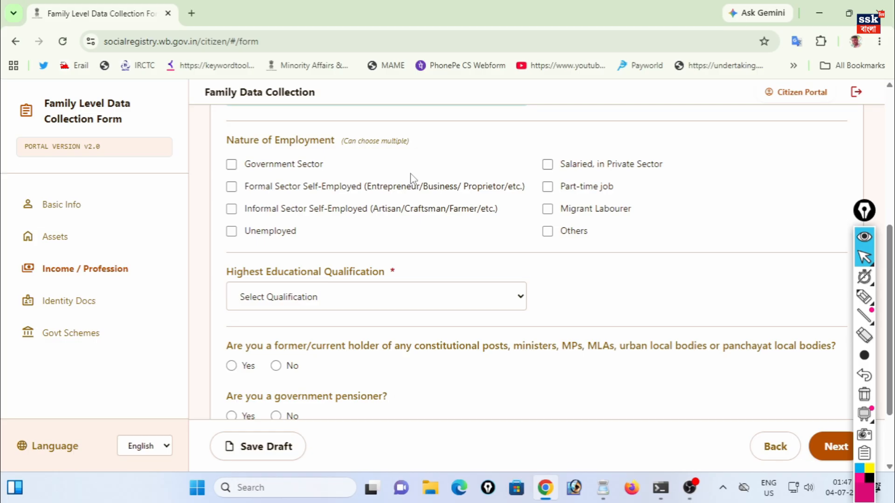
left_click(233, 231)
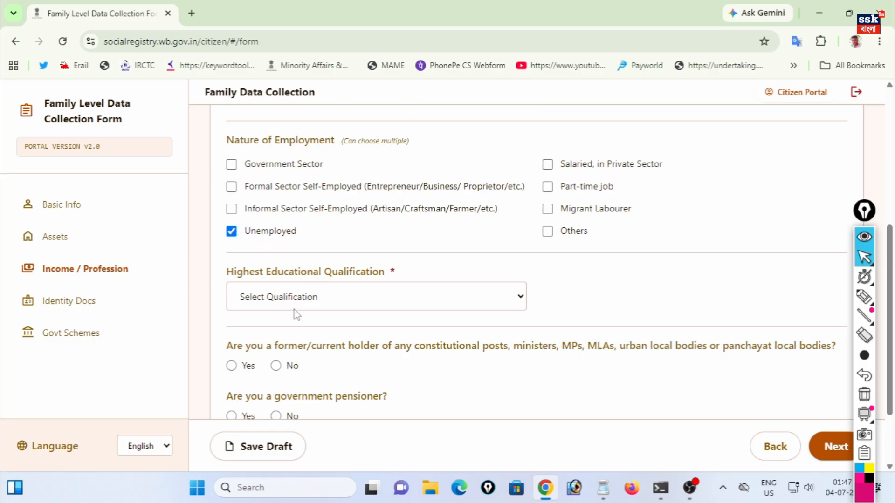
left_click(309, 296)
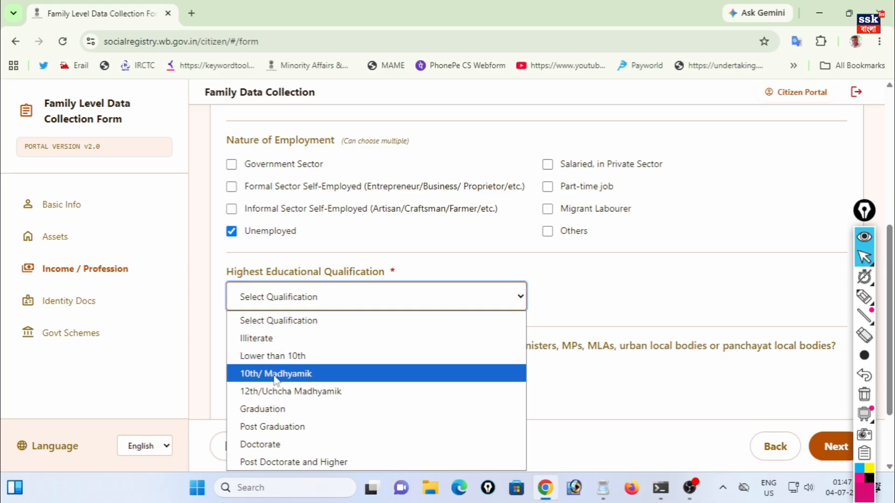
left_click(276, 356)
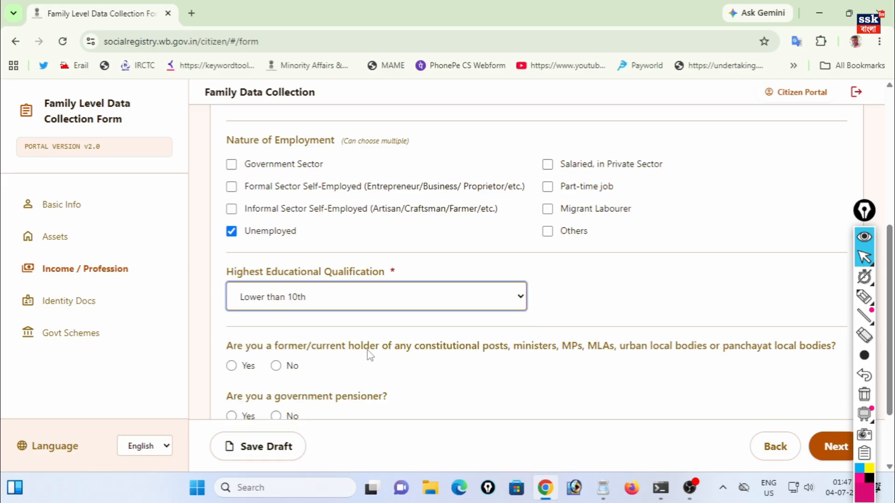
- Answer No to constitutional posts, government pensioner and GST registration, then go to Identity Docs
left_click(277, 367)
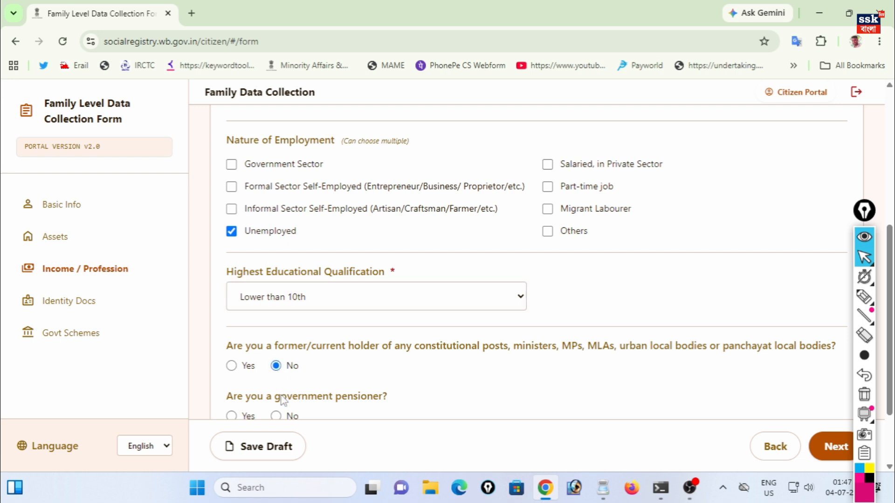
scroll(298, 397, "down", 2)
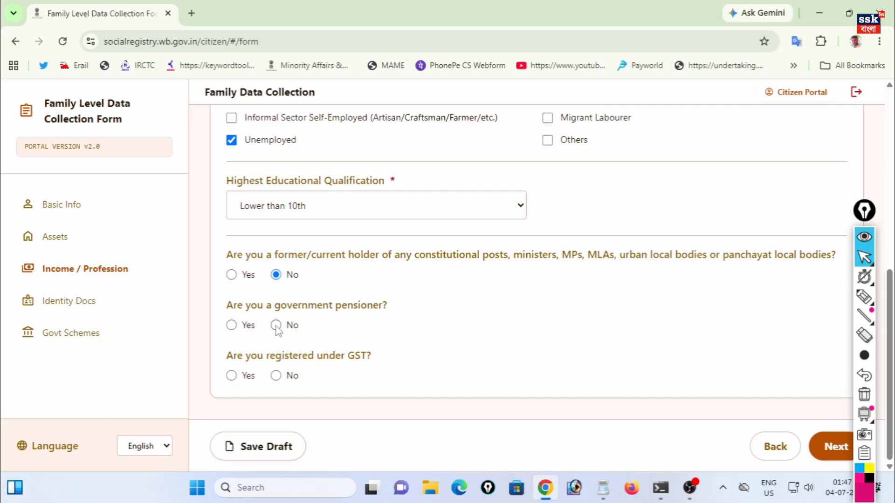
left_click(276, 326)
left_click(276, 377)
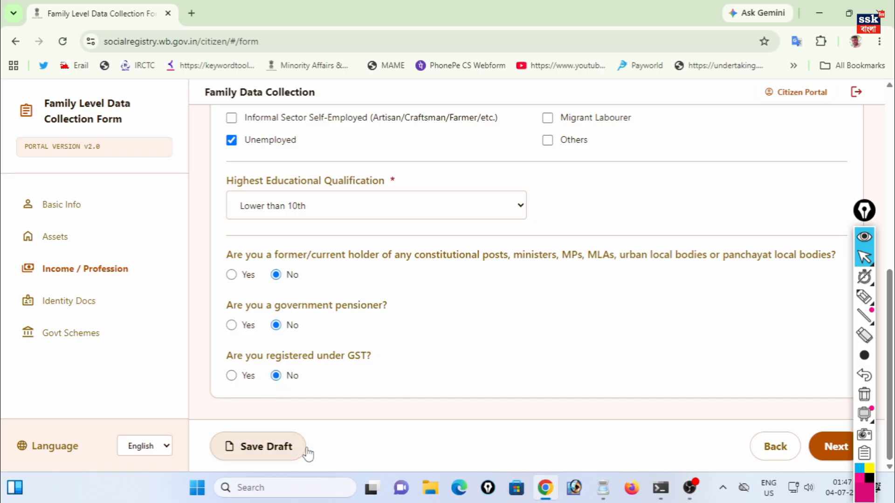
left_click(815, 455)
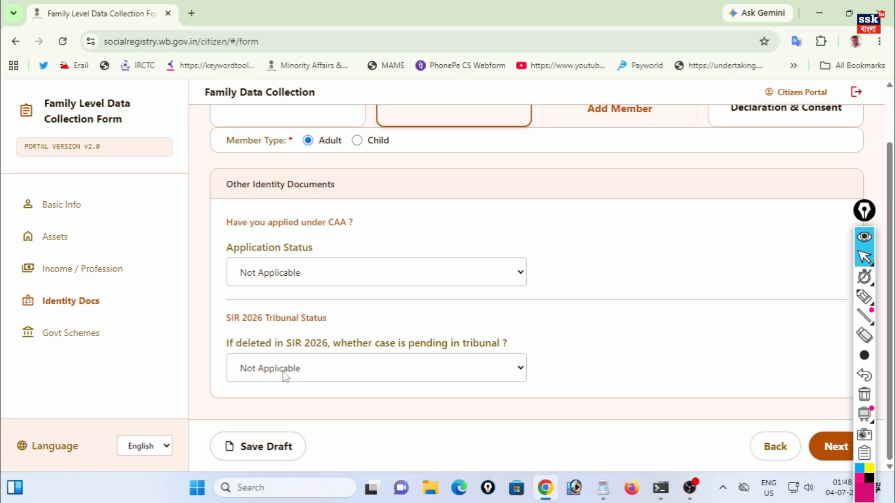
- Leave Member 2's CAA and tribunal statuses at Not Applicable and advance to Govt Schemes
left_click(840, 450)
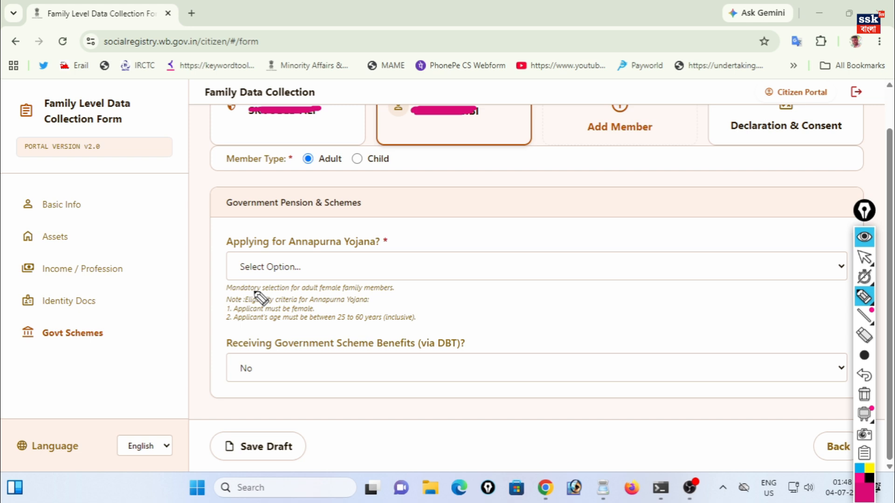
- Mark Member 2 as 'Yes, I am applying' for Annapurna Yojana and Yes to DBT benefits
left_click_drag(268, 216, 322, 195)
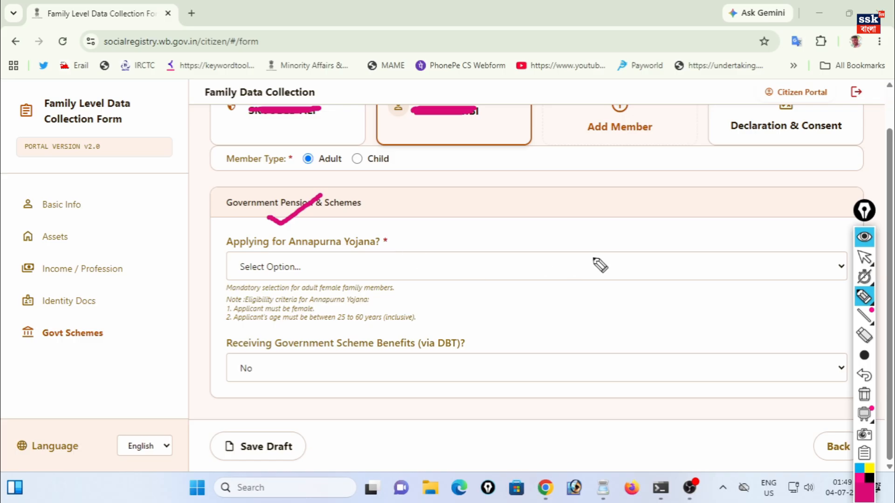
left_click(864, 256)
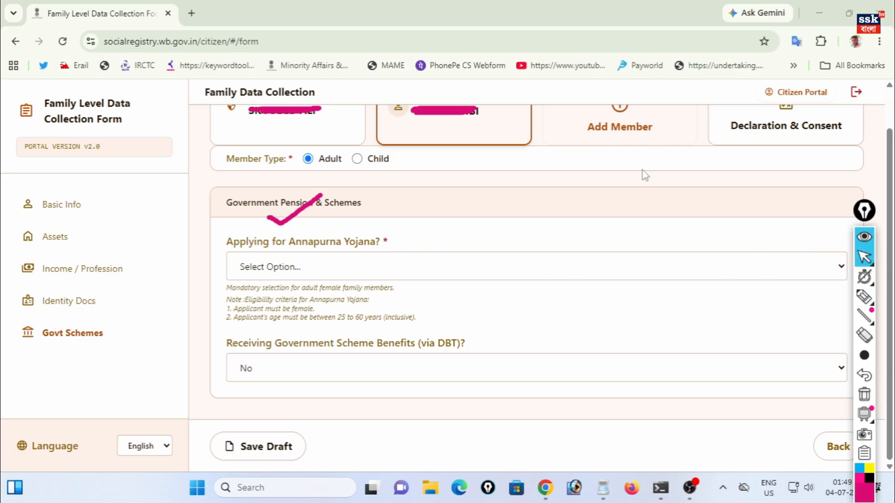
left_click(270, 273)
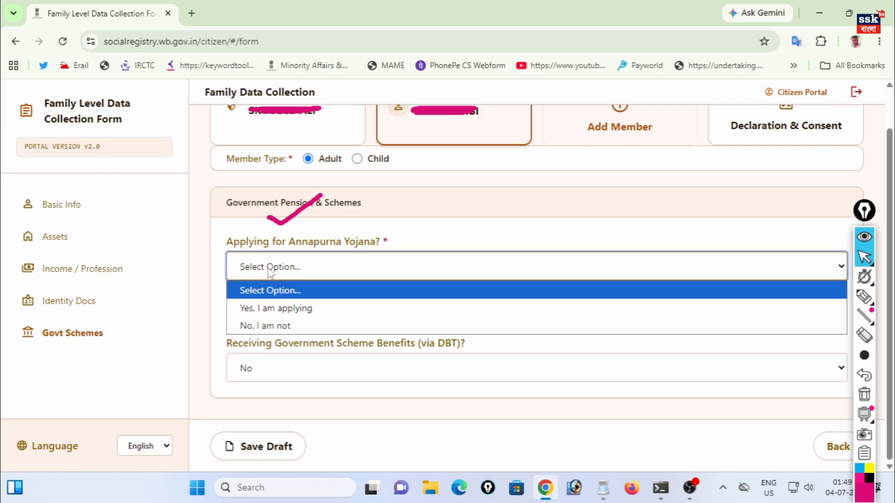
left_click(269, 309)
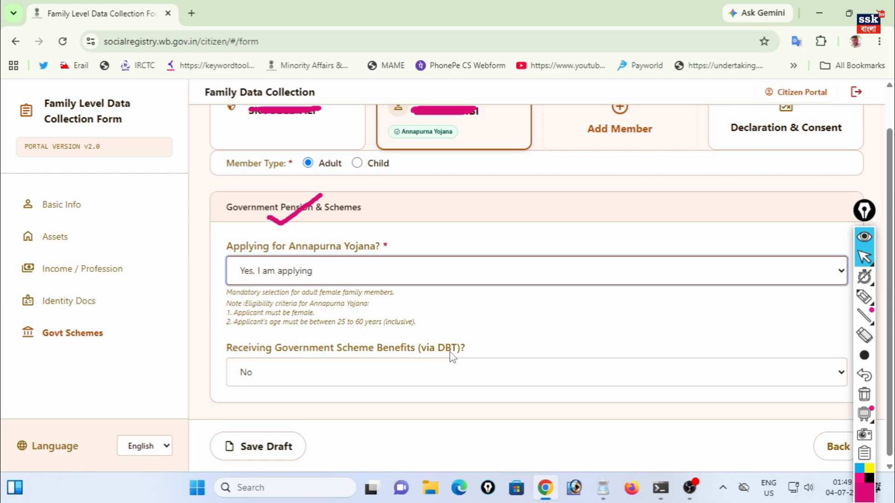
left_click(290, 373)
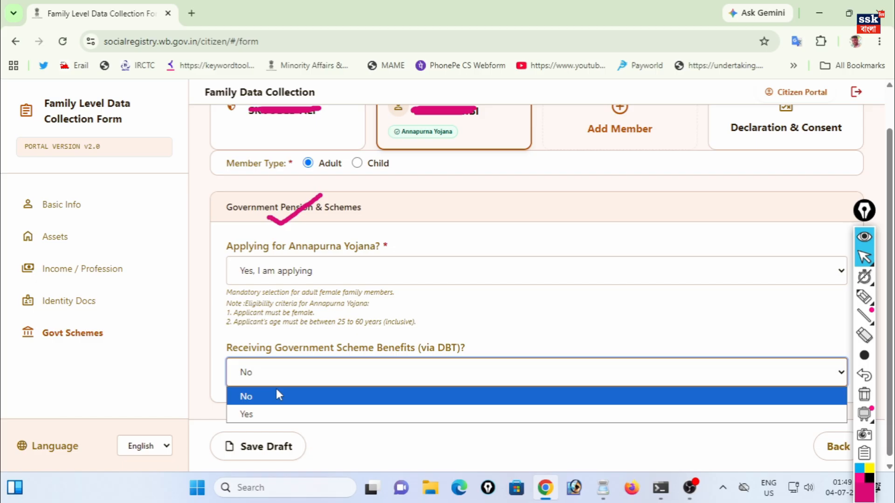
left_click(267, 414)
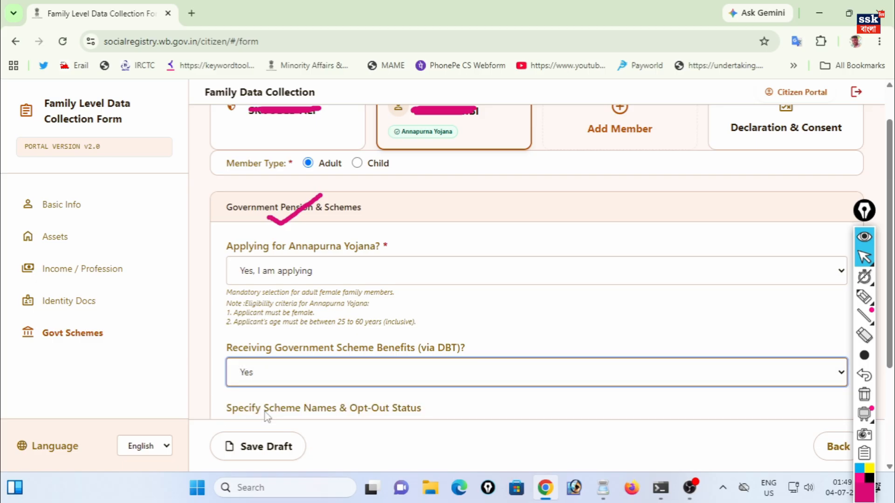
- Search 'LAK' and set Member 2's Scheme 1 to Lakshmir Bhandar
scroll(268, 416, "down", 3)
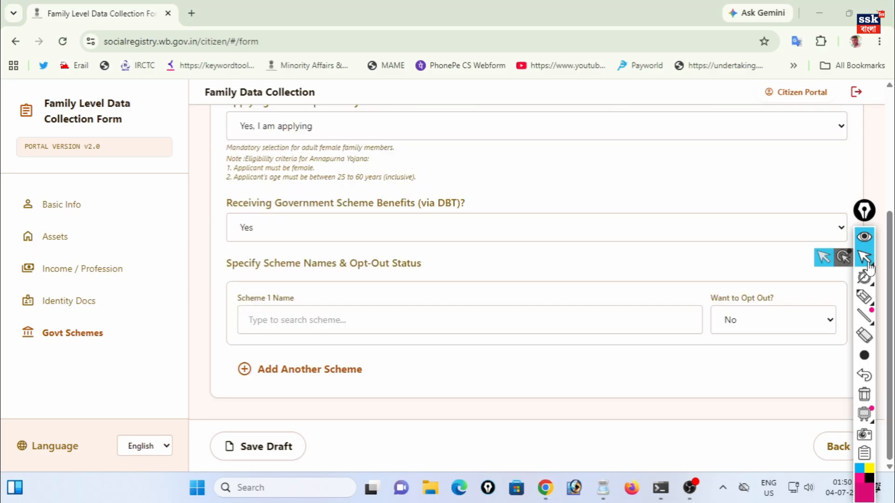
left_click(311, 321)
type("LAK")
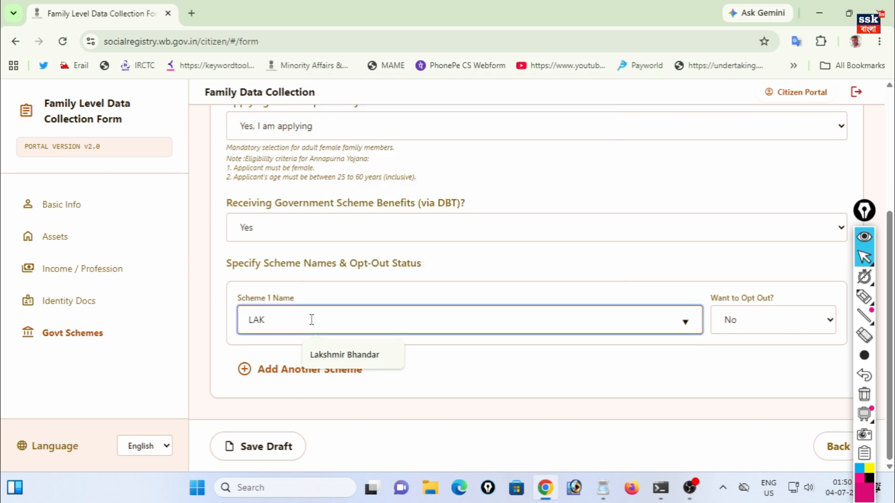
left_click(340, 356)
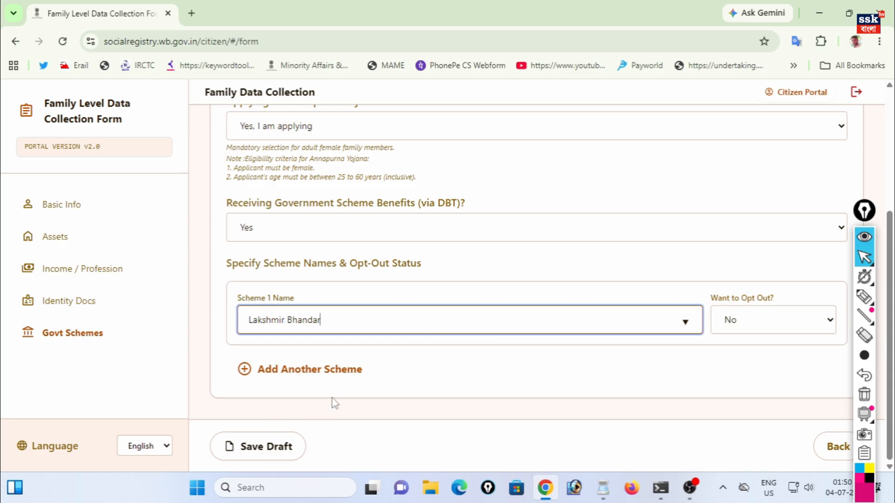
- Keep Lakshmir Bhandar's opt-out at No, remove the extra Scheme 2 row, and save the draft
left_click(290, 380)
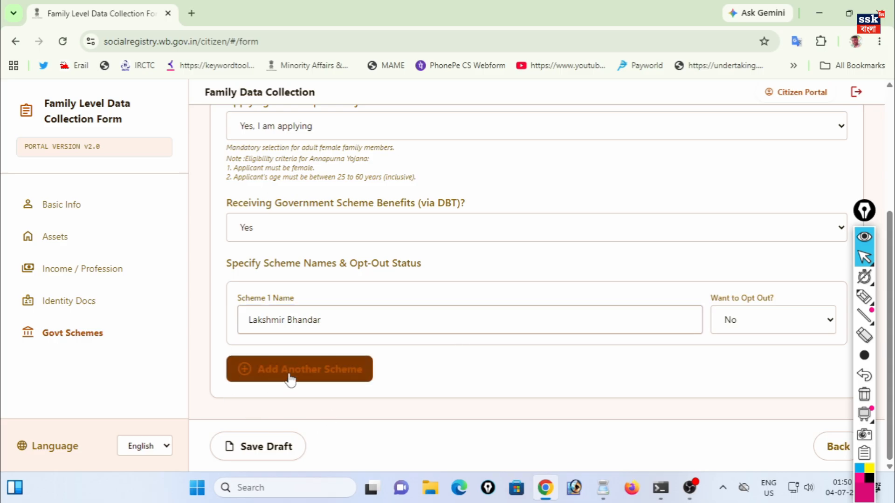
scroll(344, 394, "down", 1)
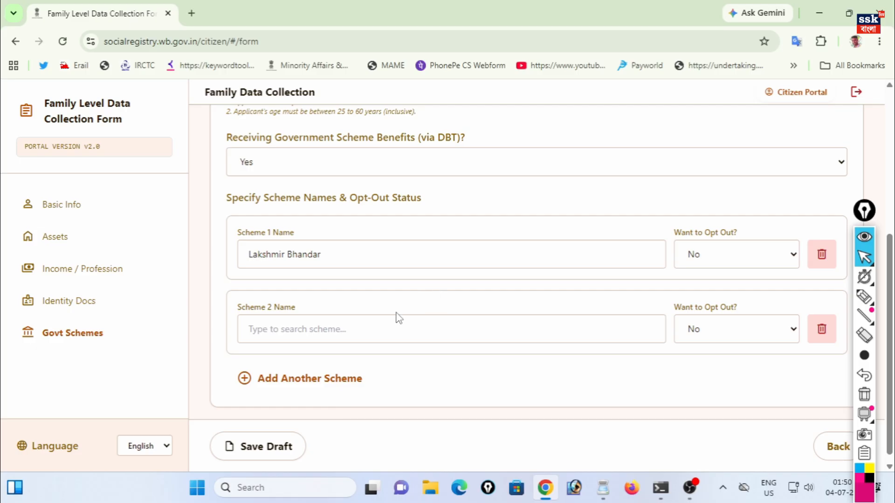
scroll(415, 376, "up", 1)
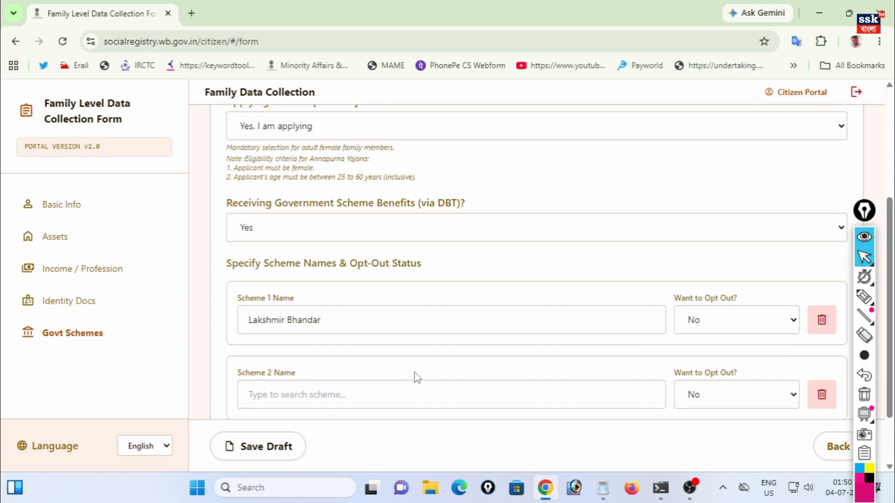
left_click(708, 327)
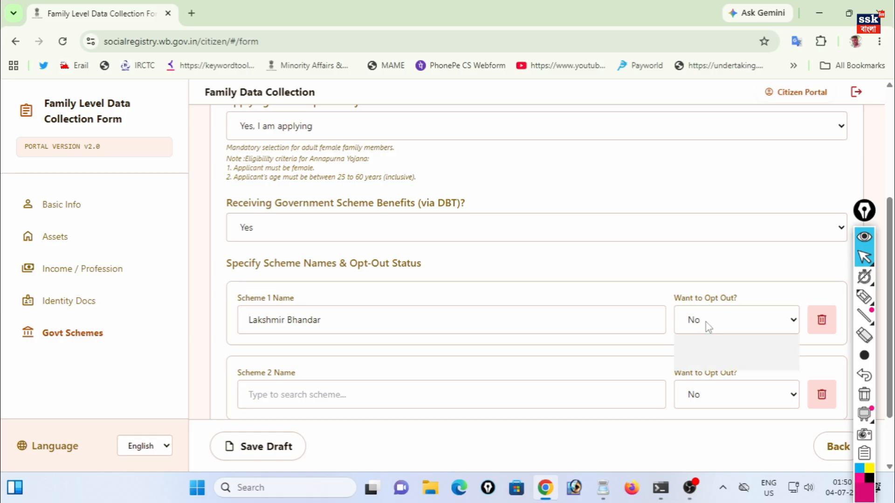
left_click(704, 325)
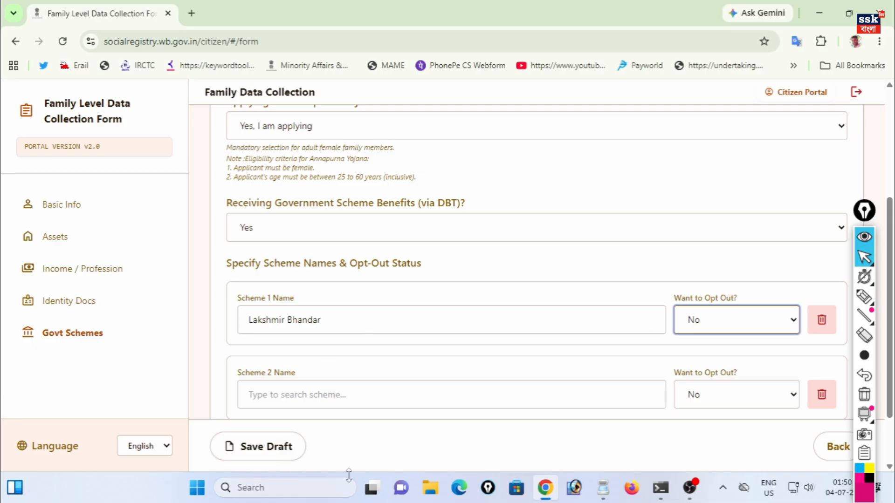
left_click(826, 396)
left_click(825, 395)
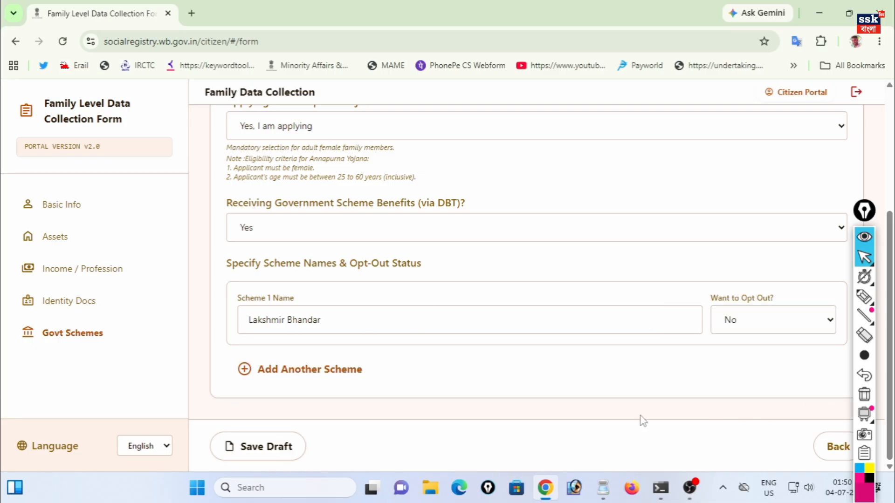
left_click(256, 458)
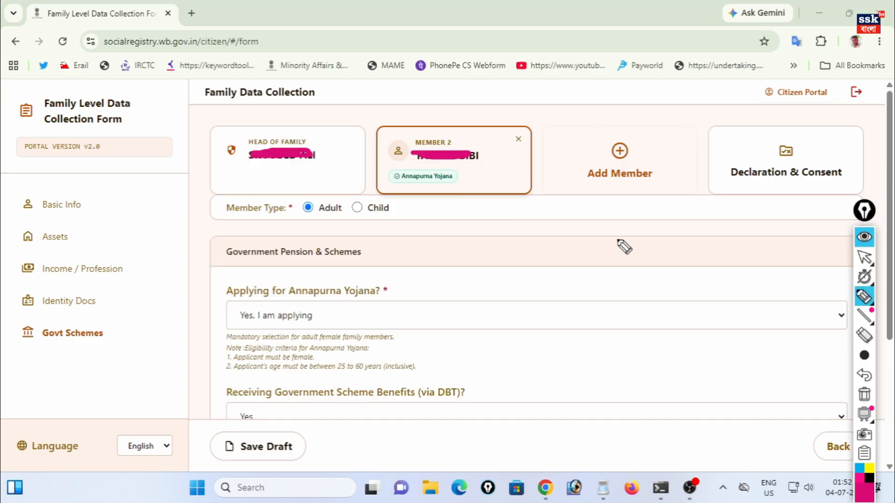
- Mark the head of family and Member 2 cards, then circle the Declaration & Consent section
left_click_drag(281, 124, 312, 100)
left_click_drag(435, 124, 481, 96)
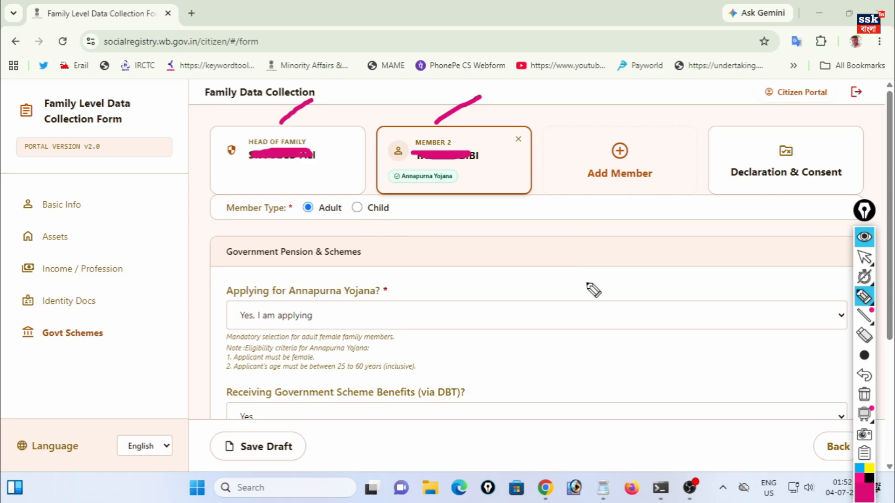
mouse_move(737, 123)
left_mouse_down()
mouse_move(709, 199)
mouse_move(859, 163)
mouse_move(735, 126)
left_mouse_up()
left_click_drag(748, 184, 714, 224)
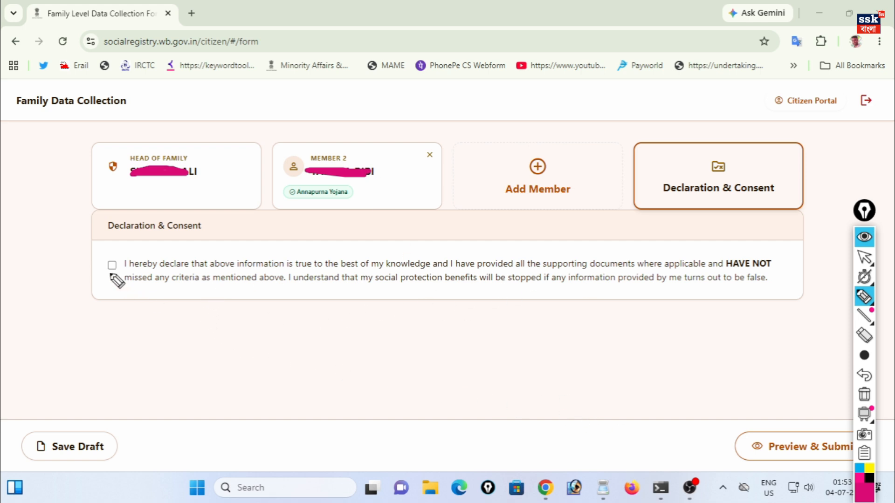
- Circle the declaration agreement and mark the Preview & Submit button
mouse_move(107, 248)
left_mouse_down()
mouse_move(100, 279)
mouse_move(122, 272)
mouse_move(117, 242)
left_mouse_up()
mouse_move(110, 274)
left_mouse_down()
mouse_move(89, 280)
mouse_move(99, 280)
mouse_move(106, 297)
left_mouse_up()
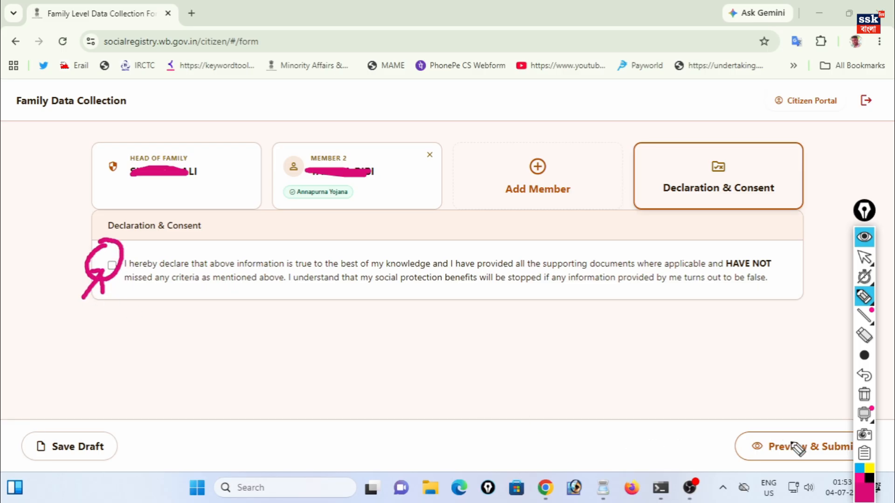
mouse_move(777, 411)
left_mouse_down()
mouse_move(821, 400)
mouse_move(834, 368)
left_mouse_up()
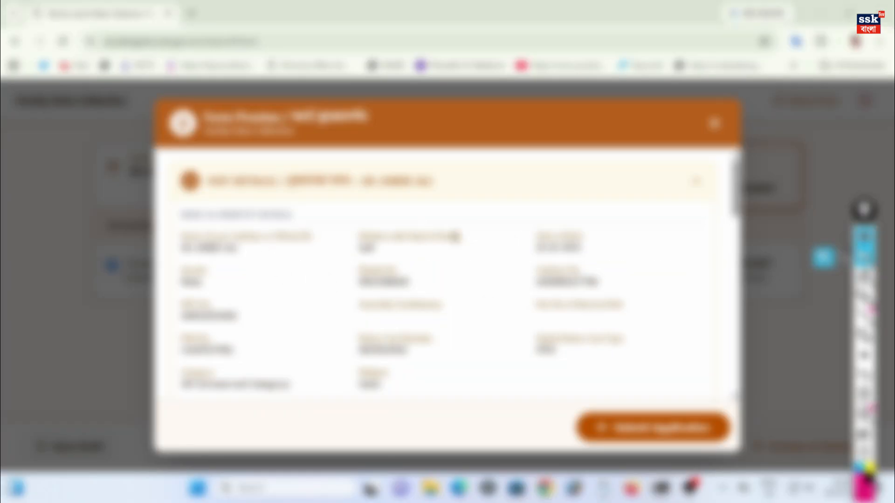
- Scroll through the Form Preview and expand a member's details section
scroll(402, 293, "down", 10)
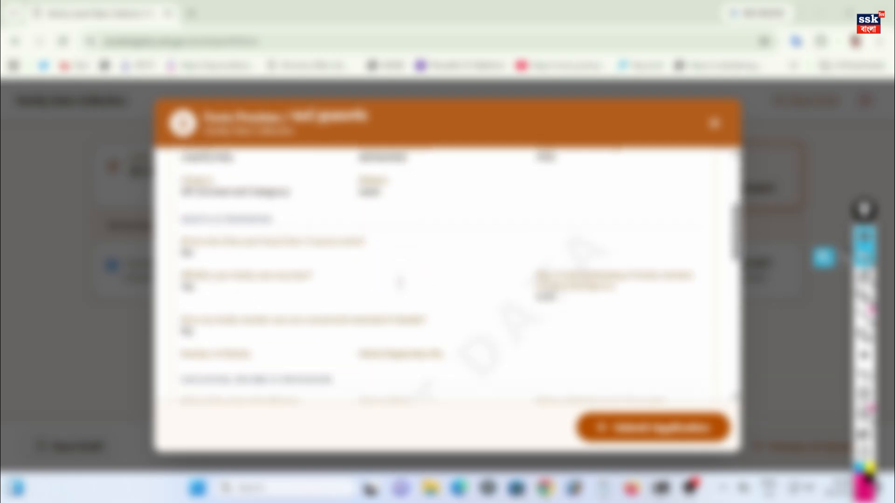
scroll(402, 292, "down", 1)
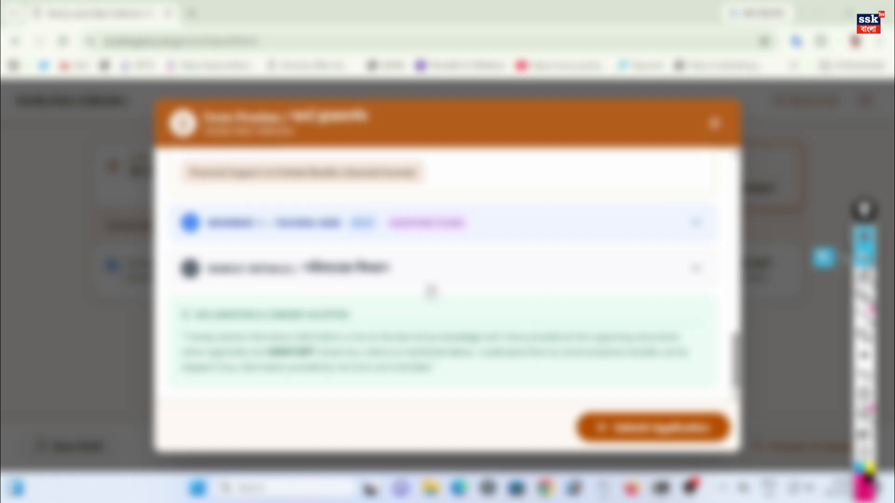
scroll(429, 294, "up", 5)
scroll(431, 298, "up", 4)
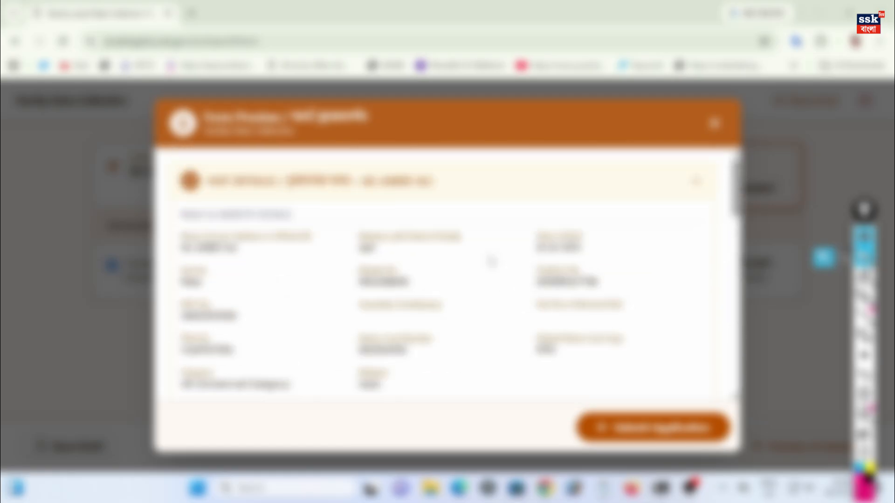
scroll(492, 261, "down", 6)
scroll(490, 270, "down", 5)
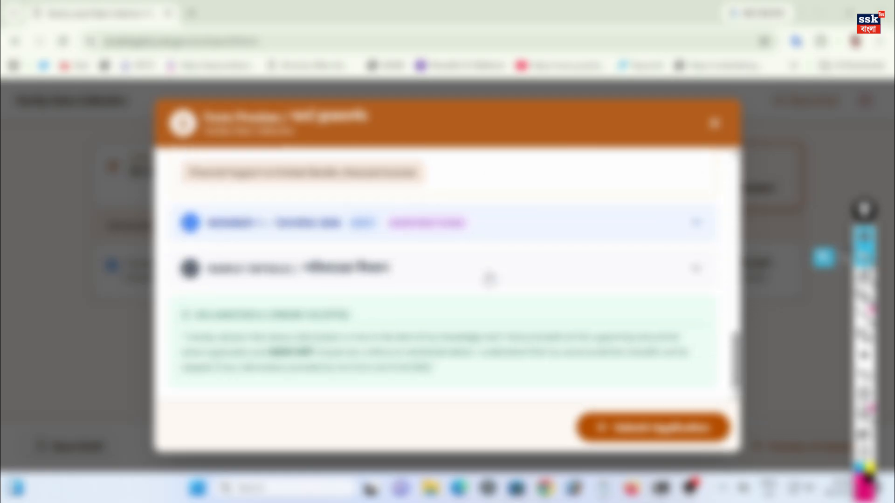
scroll(489, 275, "up", 3)
scroll(489, 283, "down", 4)
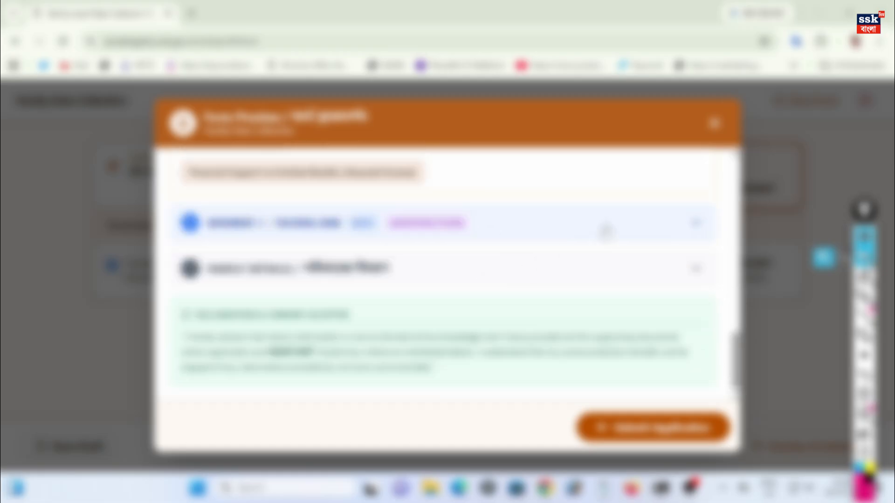
left_click(606, 232)
scroll(583, 336, "down", 10)
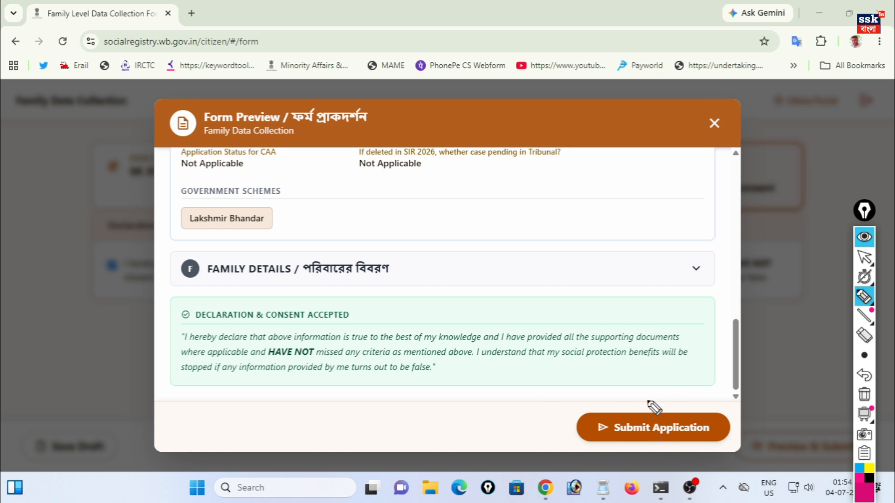
- Underline the accepted declaration and switch to a larger annotation pen size
mouse_move(629, 387)
left_mouse_down()
mouse_move(644, 397)
mouse_move(686, 360)
left_mouse_up()
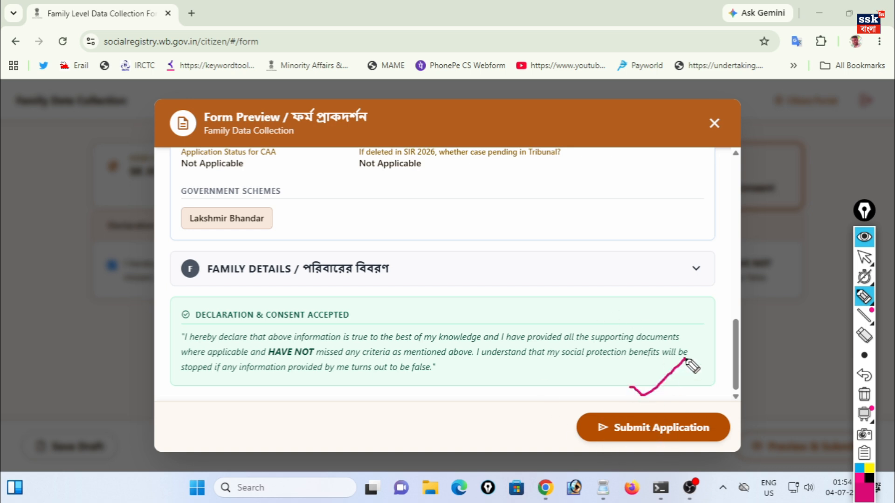
left_click(865, 356)
left_click(827, 359)
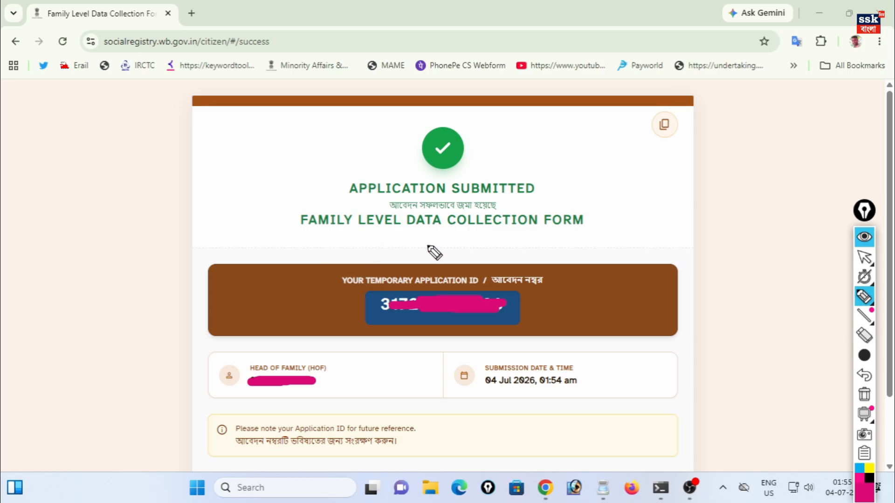
left_click_drag(601, 221, 651, 190)
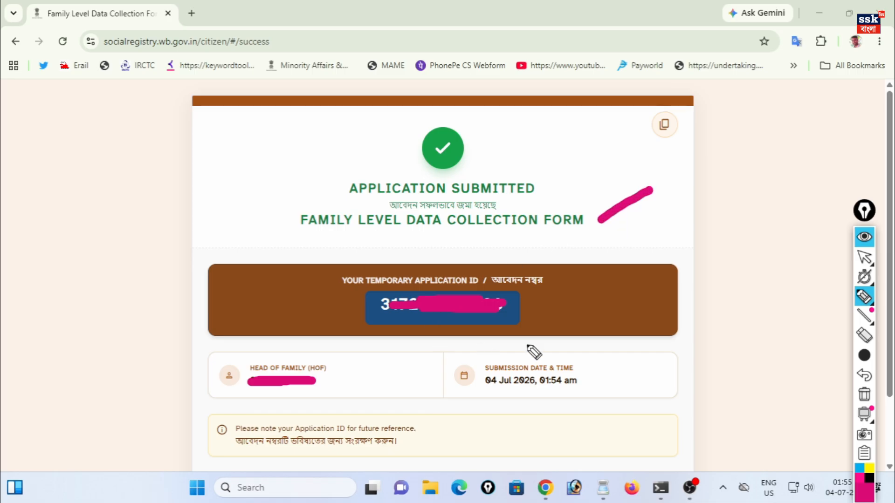
left_click_drag(535, 307, 583, 280)
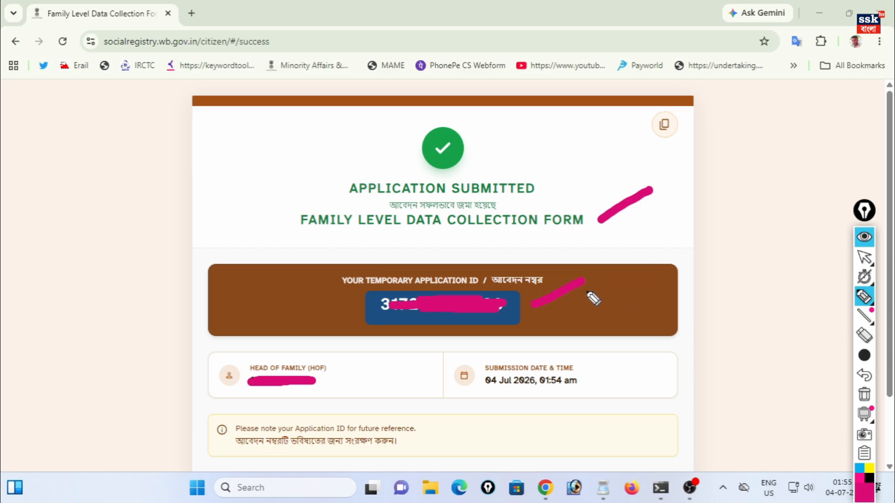
mouse_move(669, 113)
left_mouse_down()
mouse_move(655, 142)
mouse_move(681, 111)
mouse_move(664, 109)
left_mouse_up()
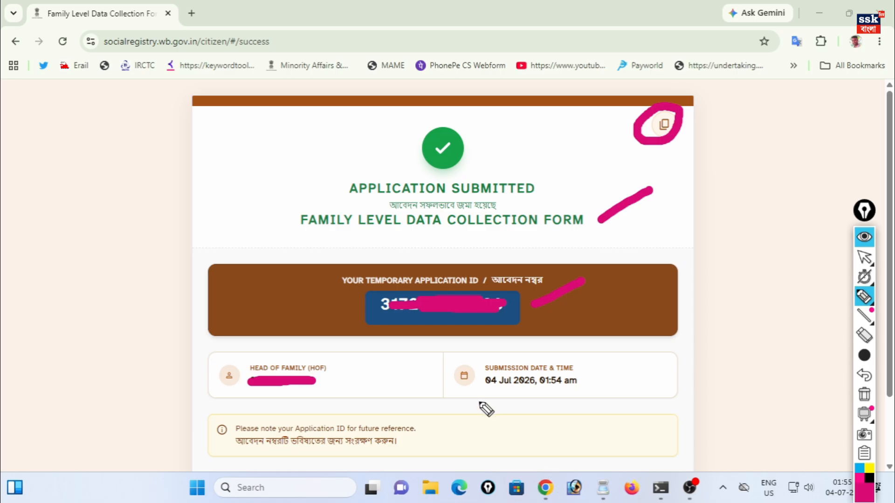
left_click_drag(475, 395, 518, 394)
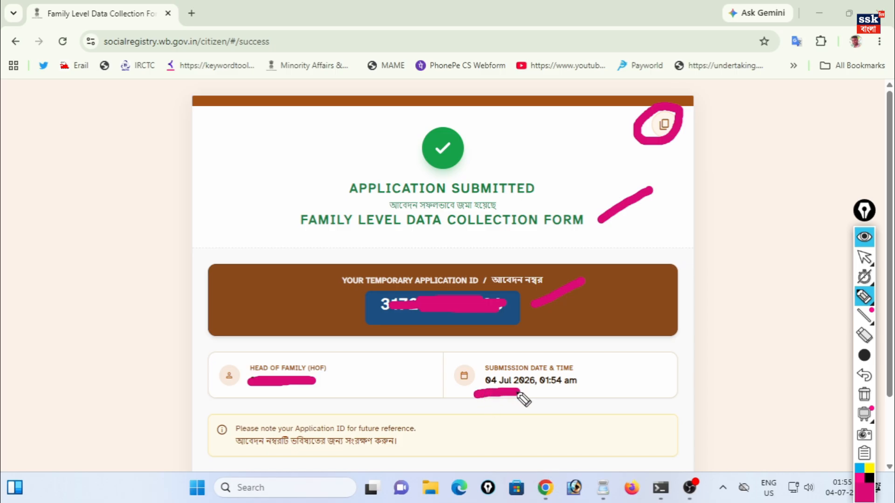
left_click(540, 393)
mouse_move(539, 394)
left_mouse_down()
mouse_move(566, 400)
mouse_move(598, 388)
mouse_move(587, 361)
mouse_move(532, 349)
mouse_move(456, 367)
mouse_move(479, 412)
mouse_move(583, 405)
mouse_move(590, 345)
mouse_move(476, 339)
mouse_move(443, 370)
left_mouse_up()
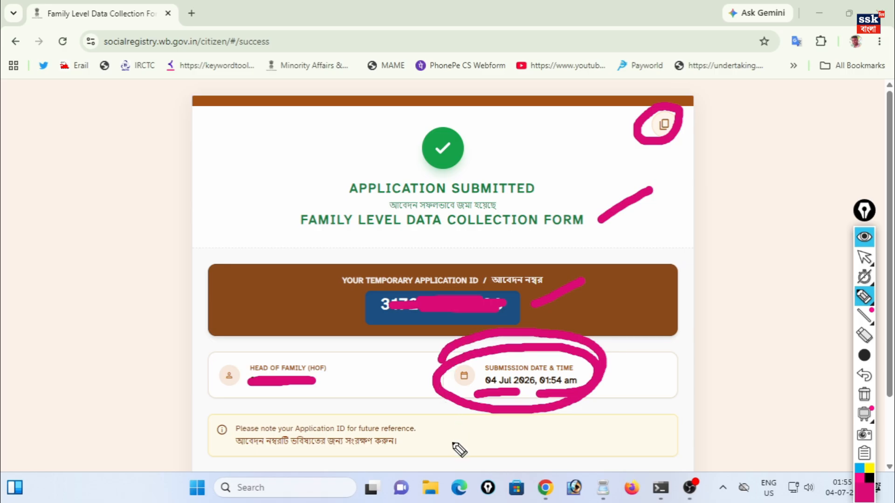